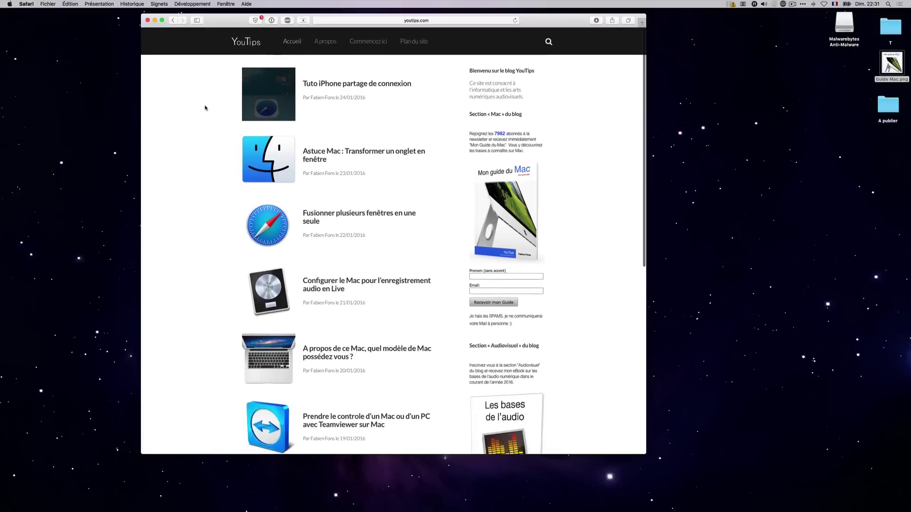
Preview the Guide Mac.png image on the desktop, then close the preview.
scroll(207, 109, down, 1)
click(891, 64)
key(space)
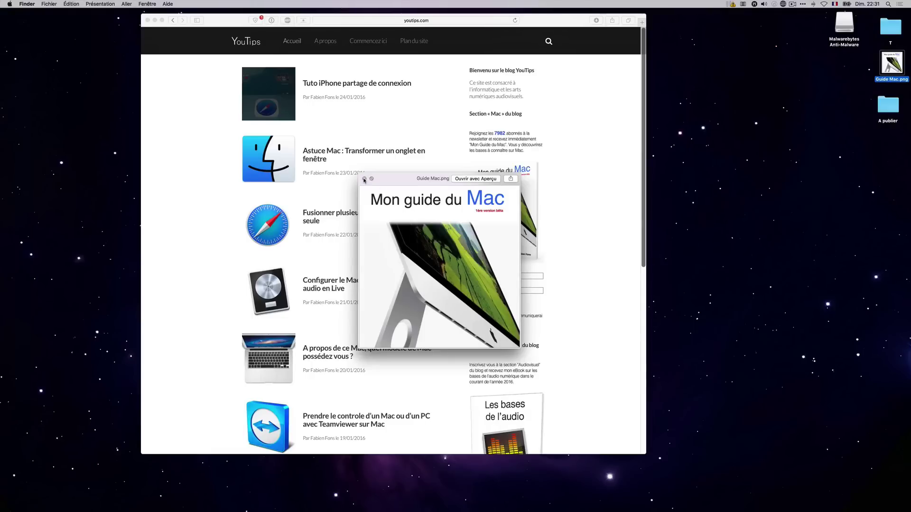
click(364, 180)
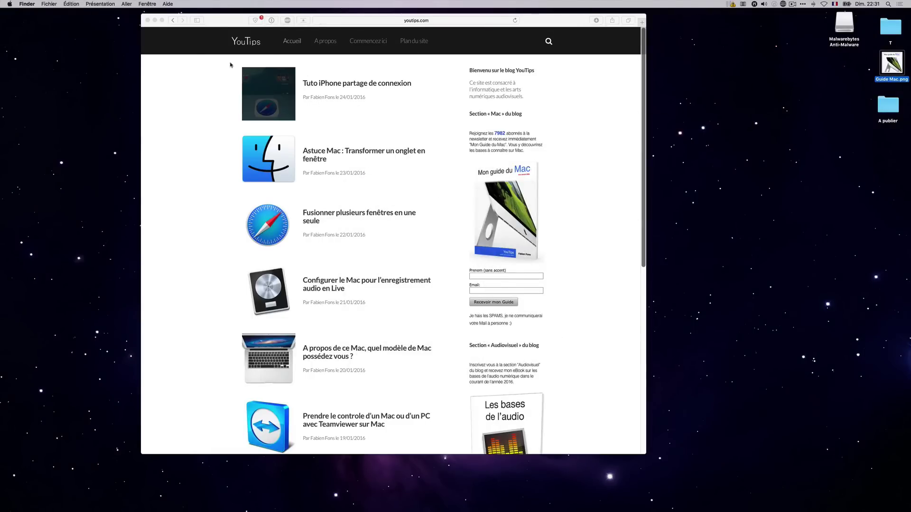
Load mackeeperapp.mackeeper.com, then trim the address to search Google for mackeeper.
click(366, 21)
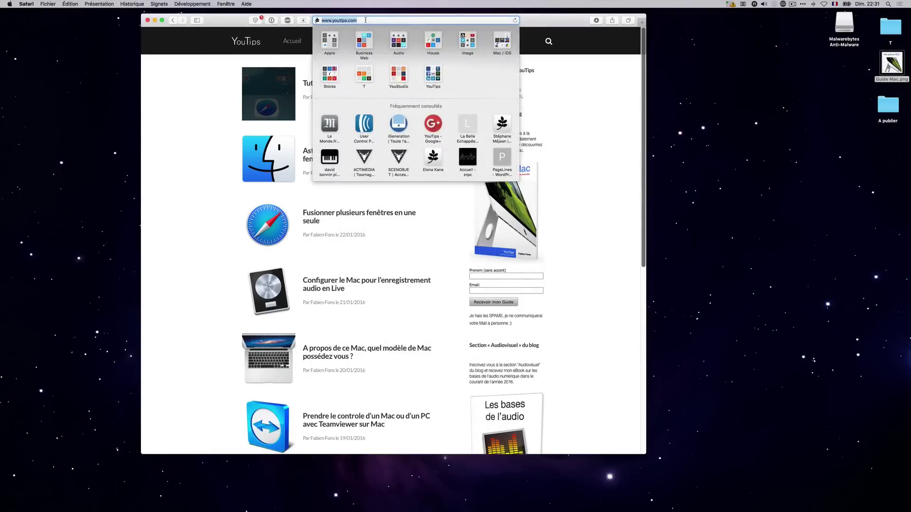
text(mackeeperapp.mackeeper.com)
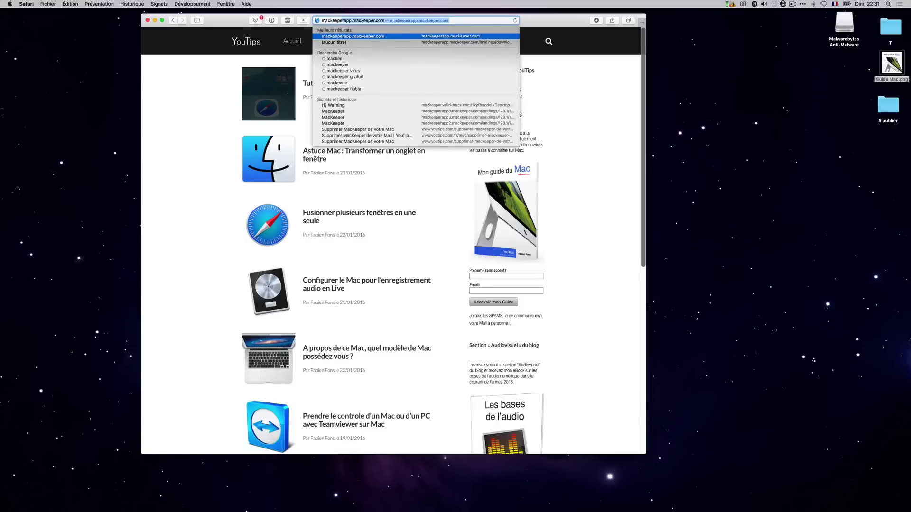
key(Return)
click(359, 20)
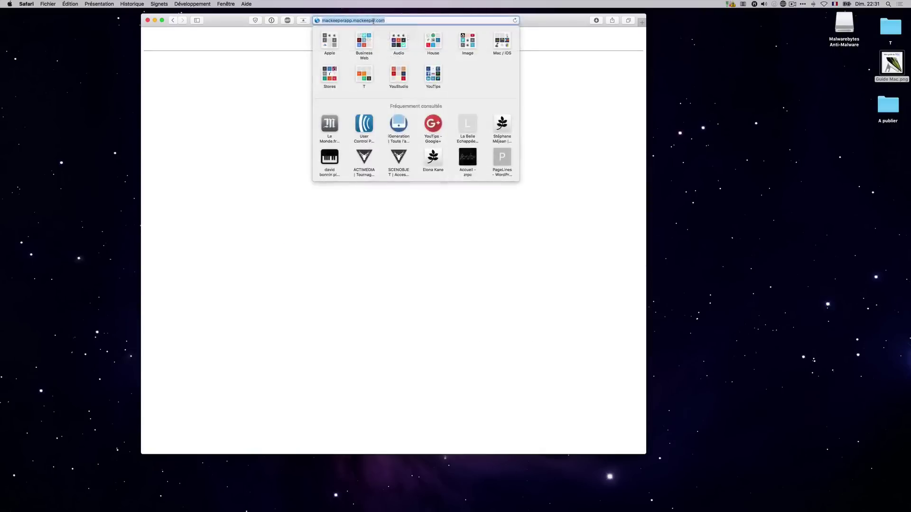
drag(351, 21, 438, 21)
key(BackSpace)
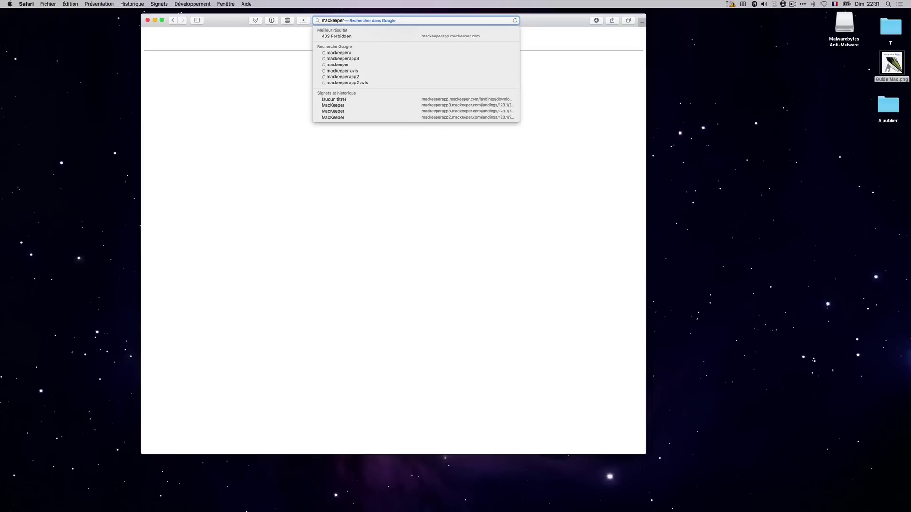
key(Return)
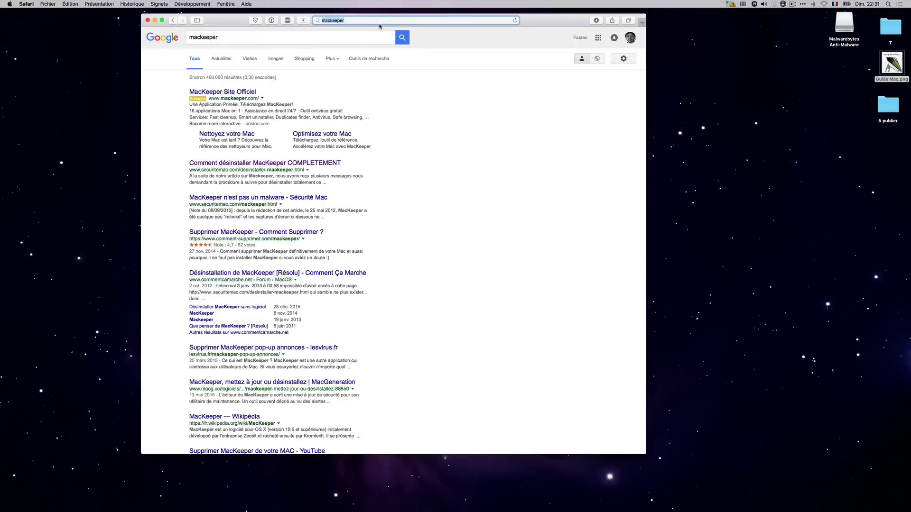
Open the 'MacKeeper Site Officiel' result and reposition the browser window.
click(231, 94)
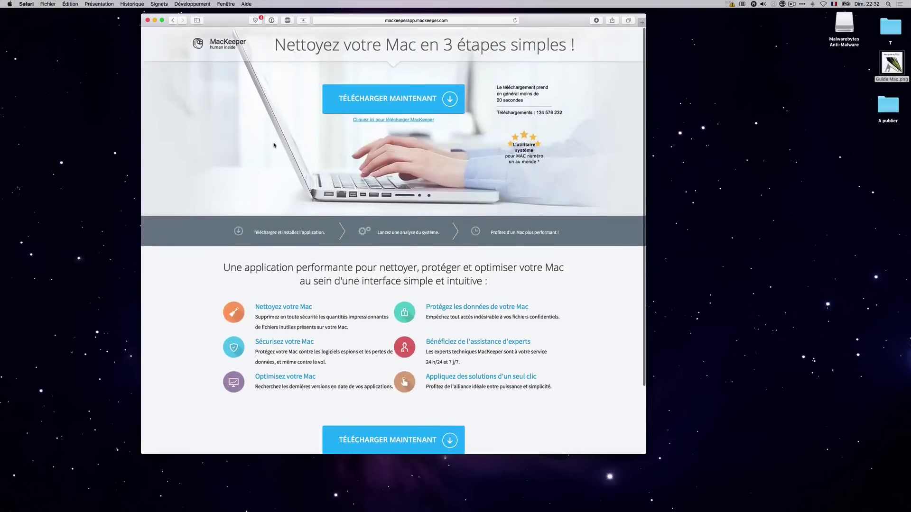
scroll(525, 269, down, 4)
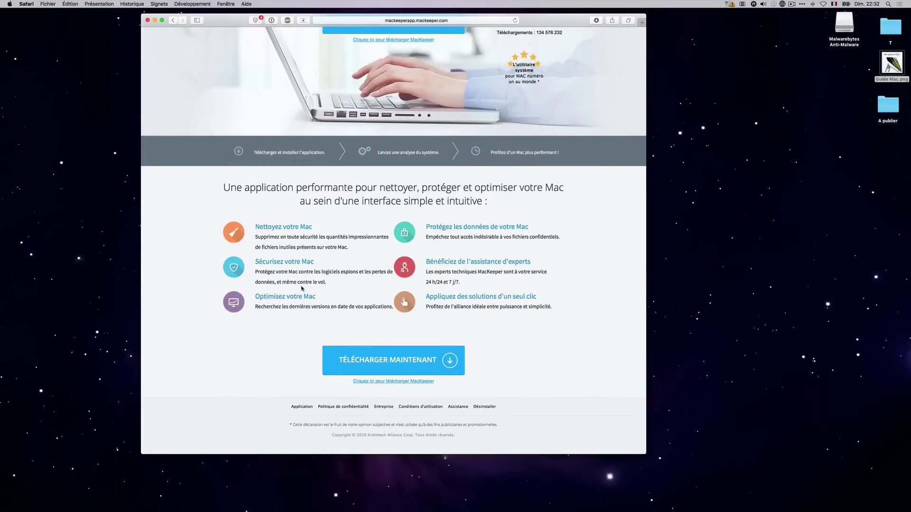
scroll(360, 107, up, 4)
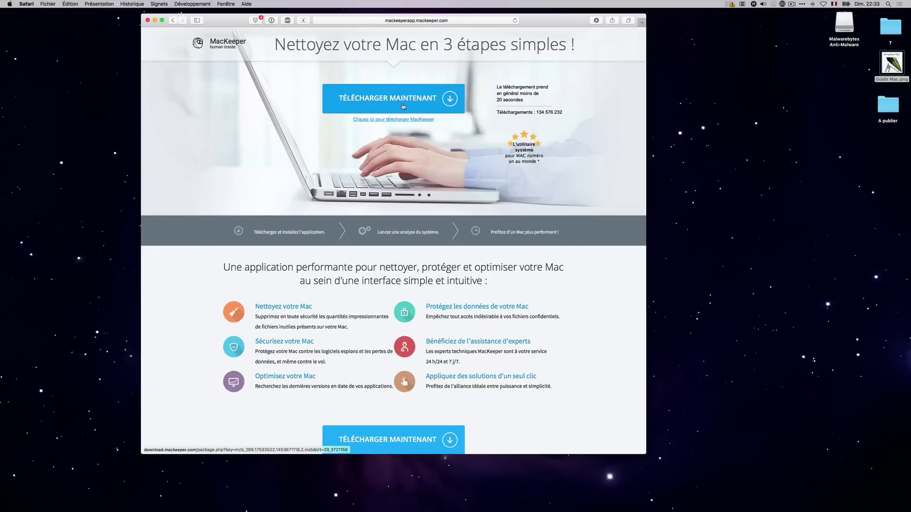
drag(232, 24, 257, 34)
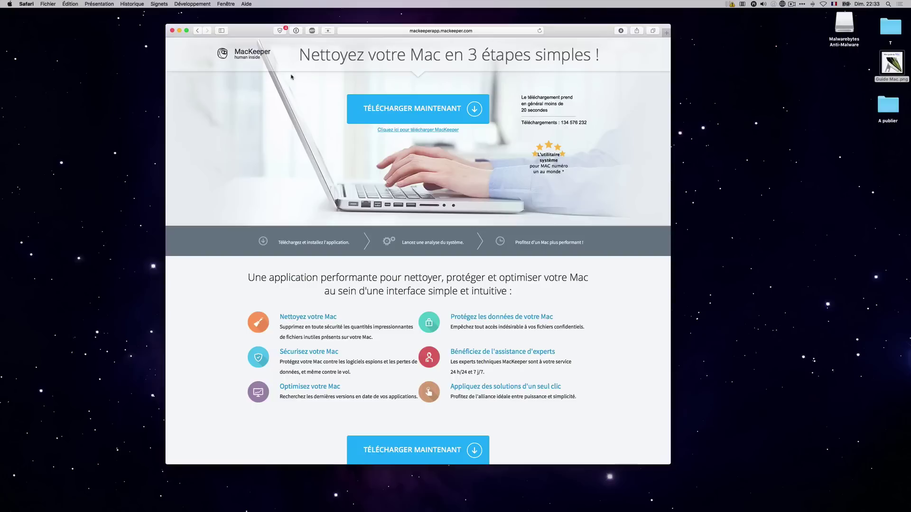
drag(580, 36, 534, 38)
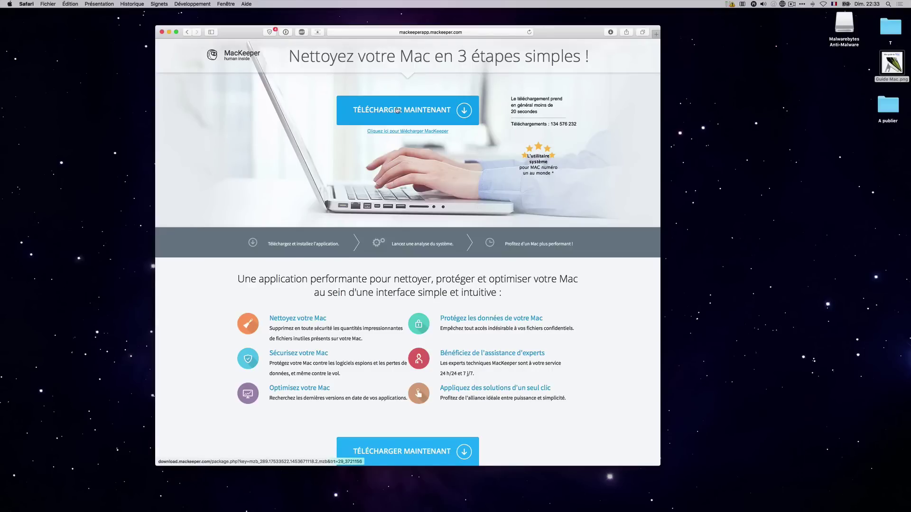
click(9, 4)
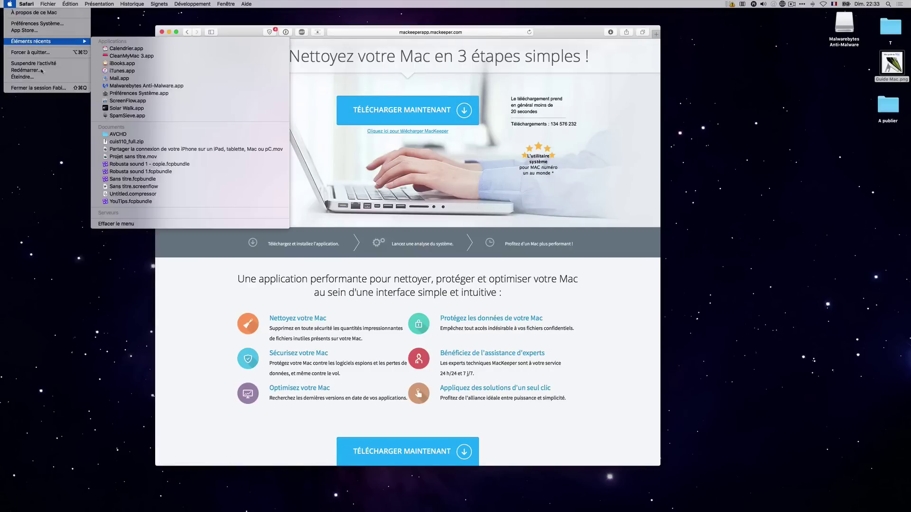
click(28, 26)
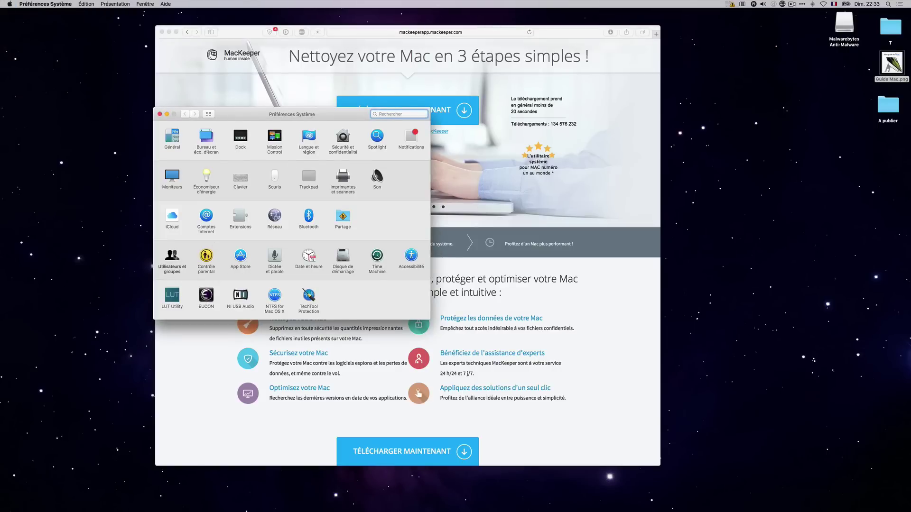
click(173, 256)
click(167, 268)
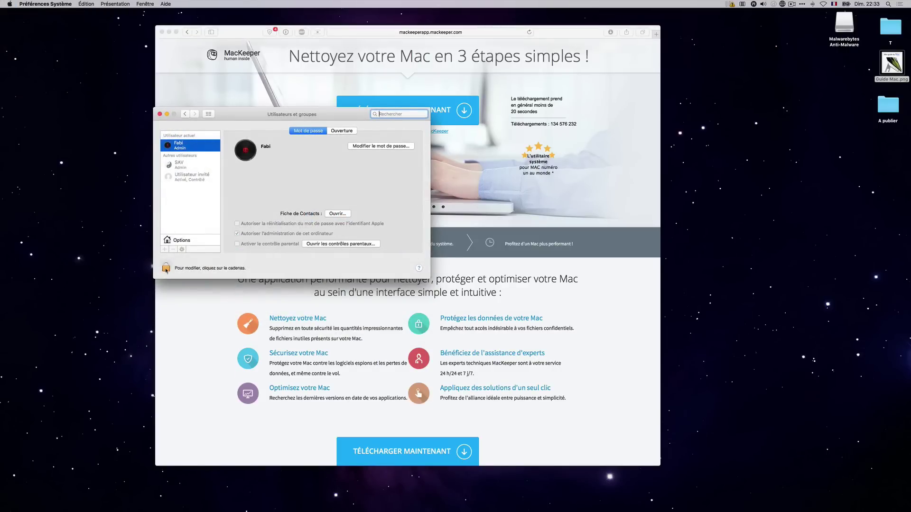
key(Return)
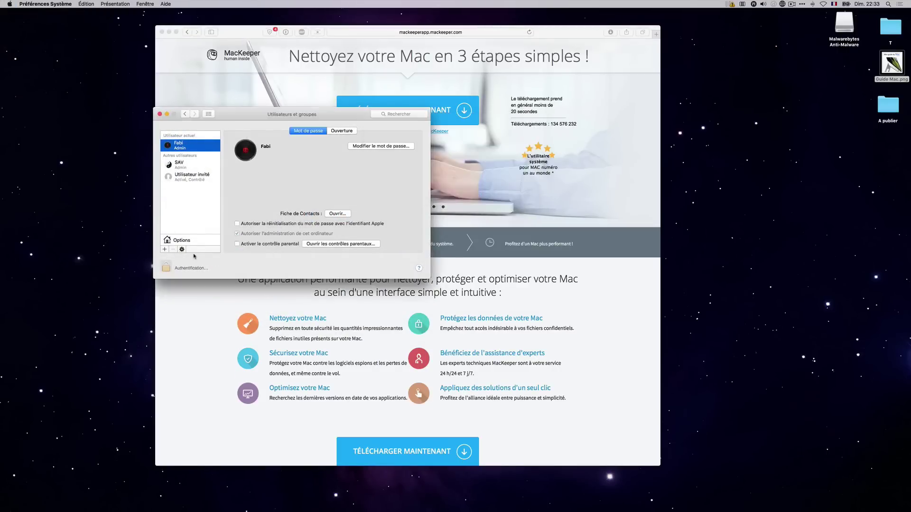
click(165, 249)
click(291, 133)
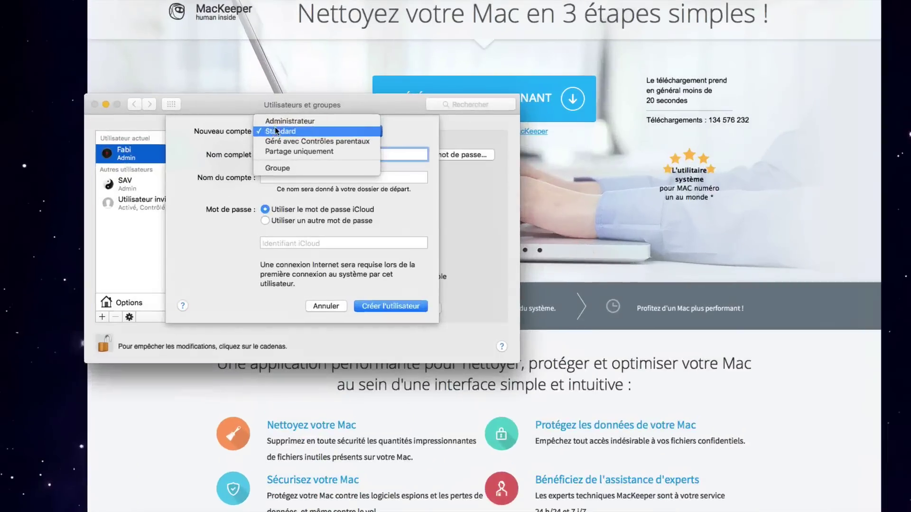
click(281, 124)
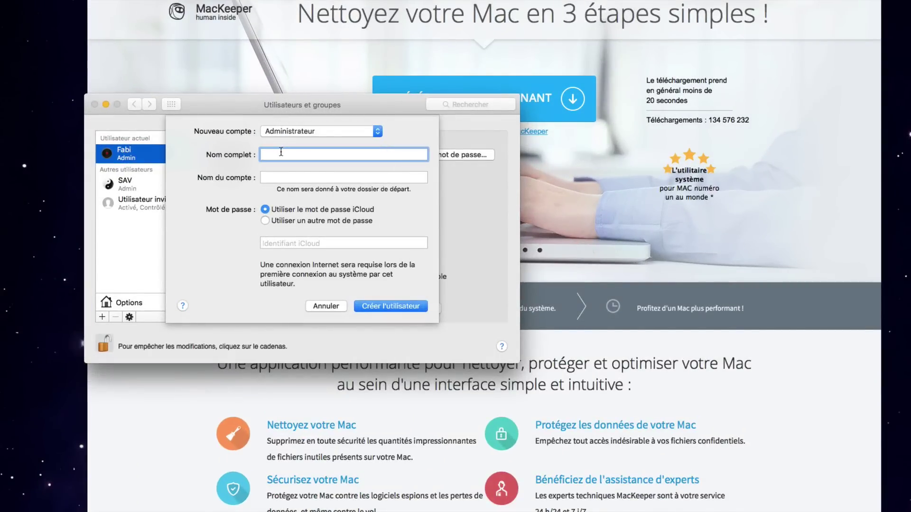
text(Test)
click(277, 176)
click(287, 221)
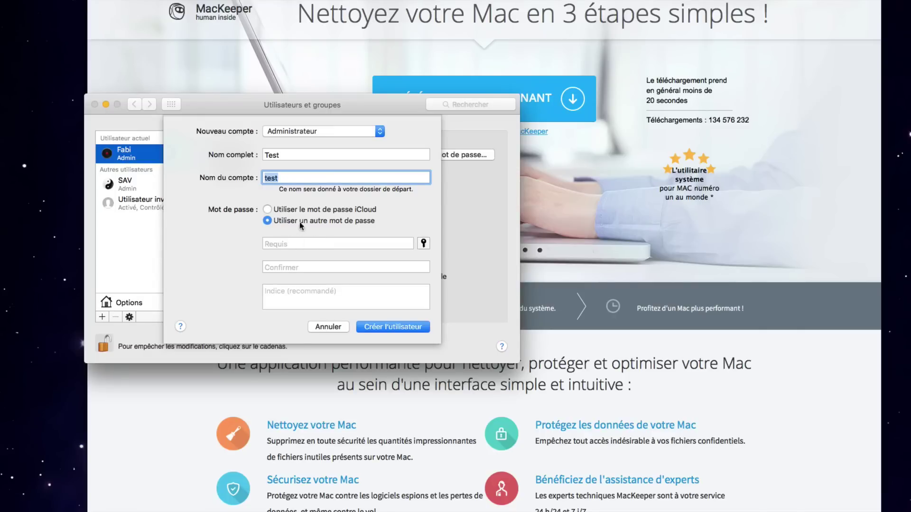
click(338, 243)
click(303, 266)
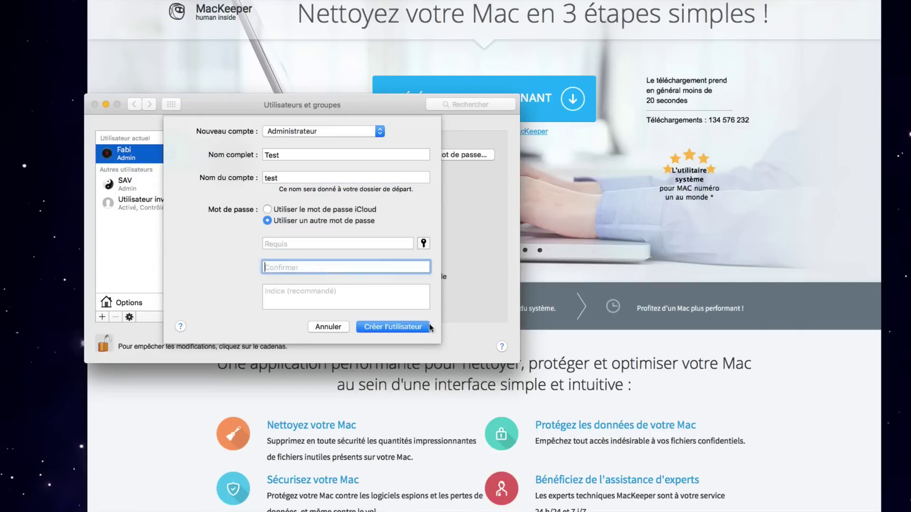
click(326, 330)
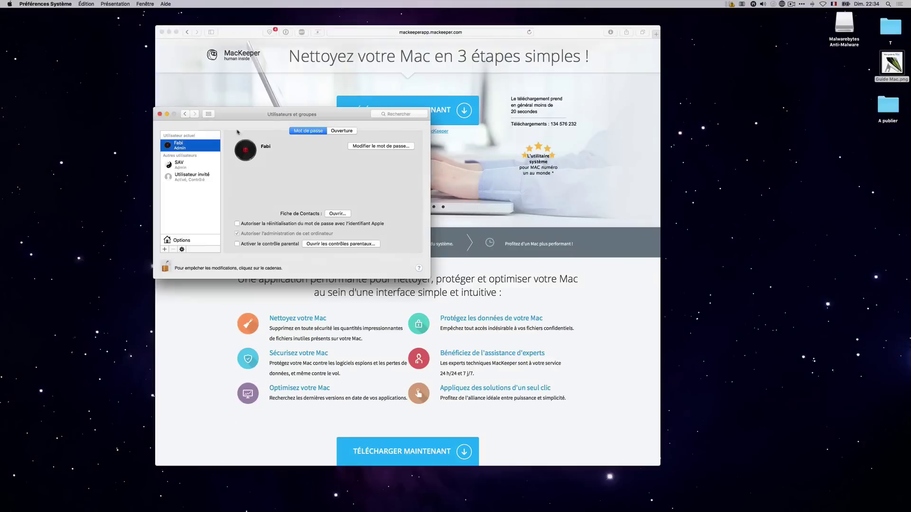
click(166, 117)
click(9, 4)
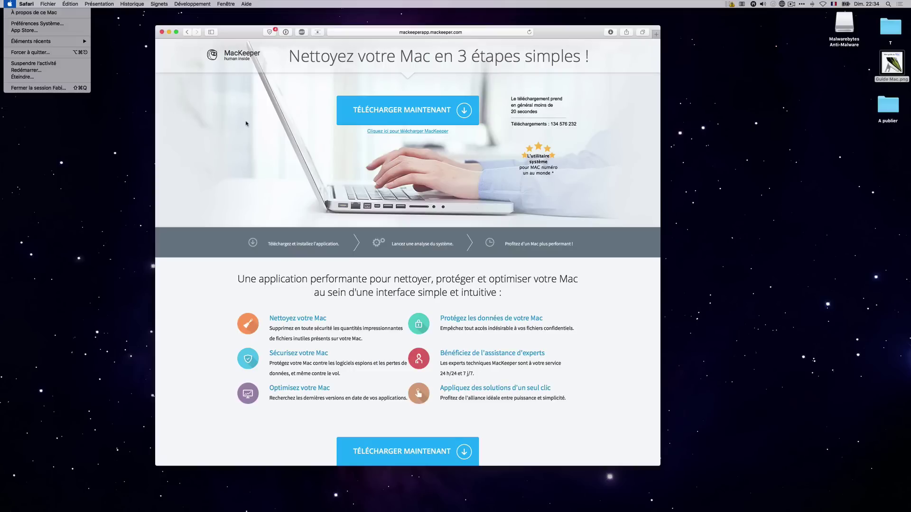
Search Google for malwarebytes and open the official Malwarebytes site.
click(246, 124)
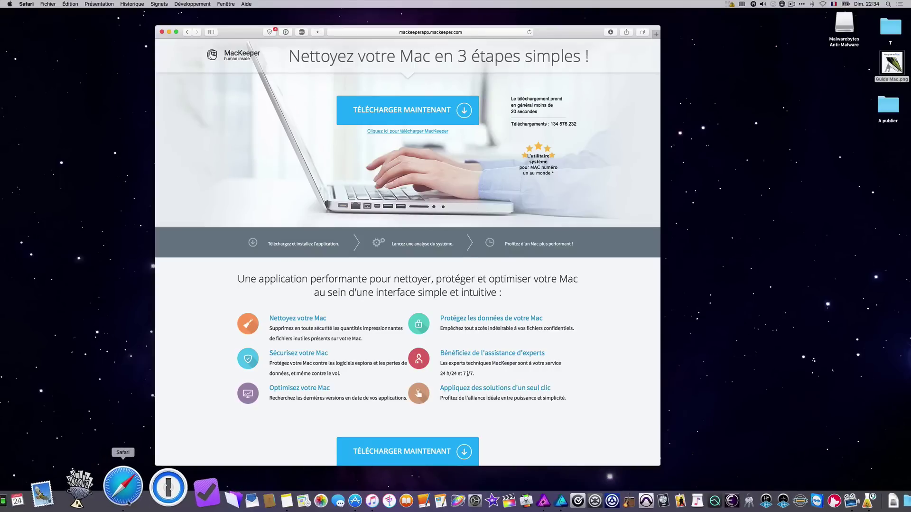
click(364, 32)
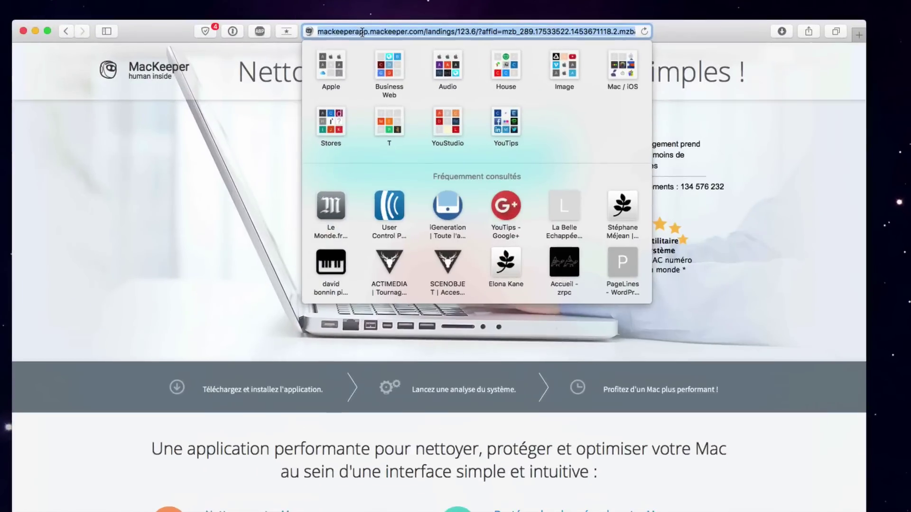
key(BackSpace)
text(mal)
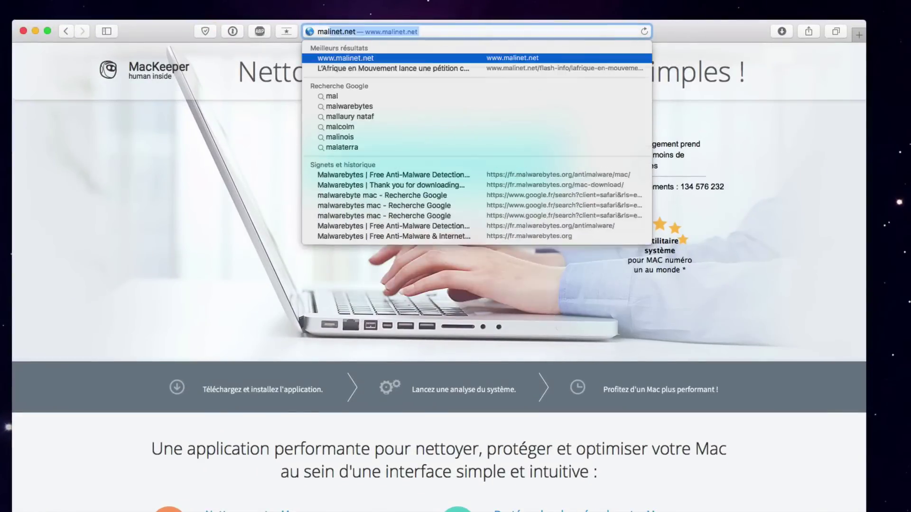
text(warebytes)
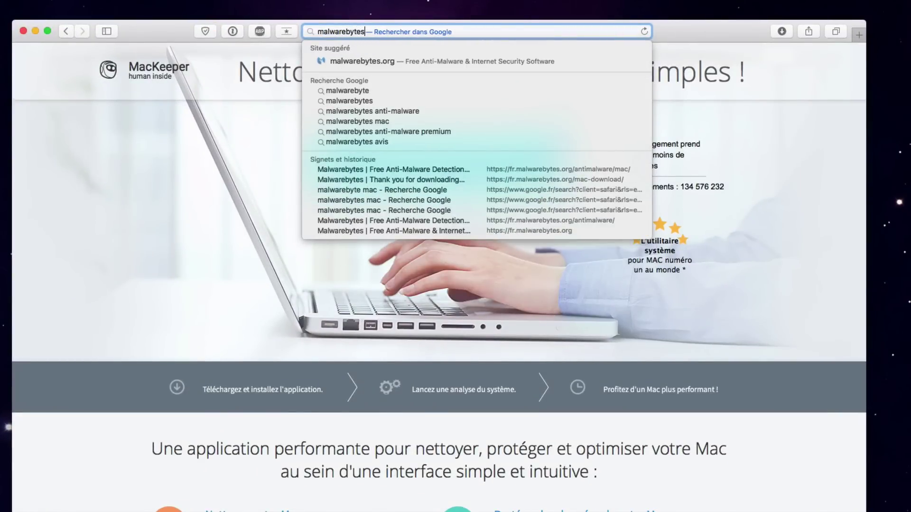
key(Return)
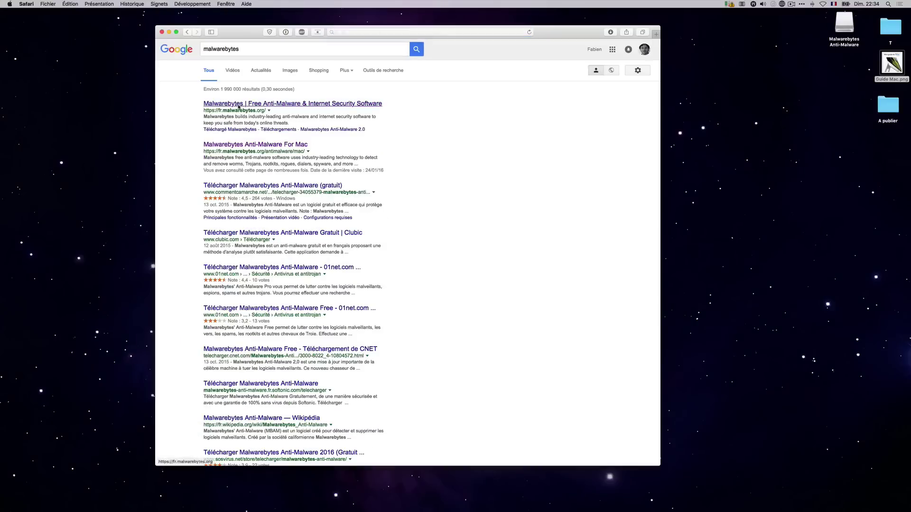
click(239, 105)
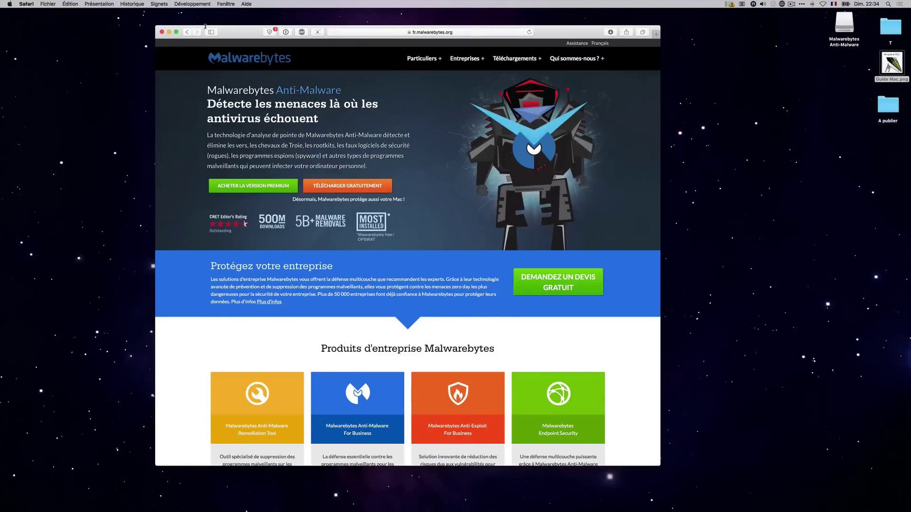
Go back and refine the search to 'malwarebytes mac', opening the Anti-Malware For Mac page.
click(187, 31)
click(262, 47)
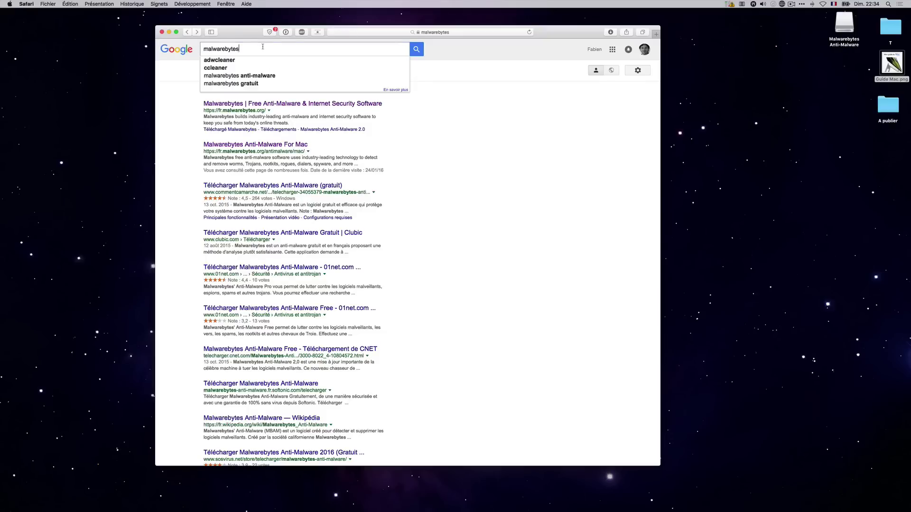
text(mac)
key(Return)
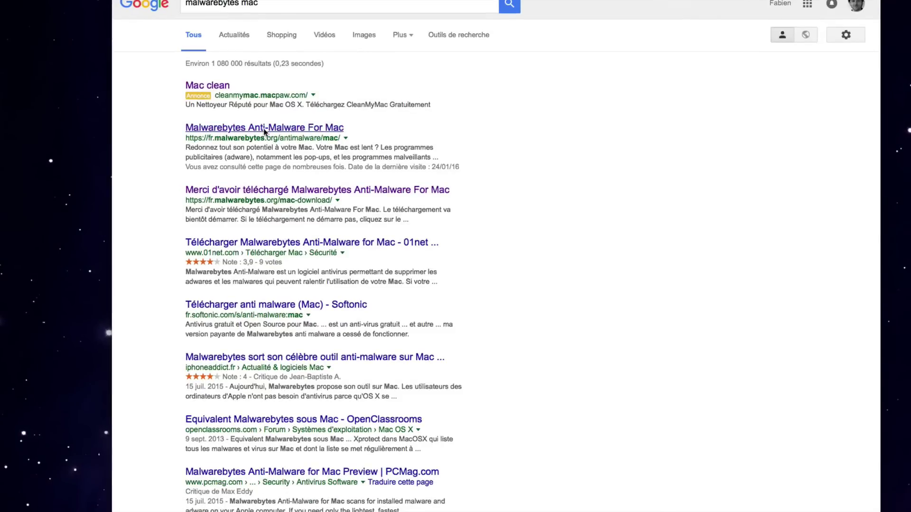
click(256, 133)
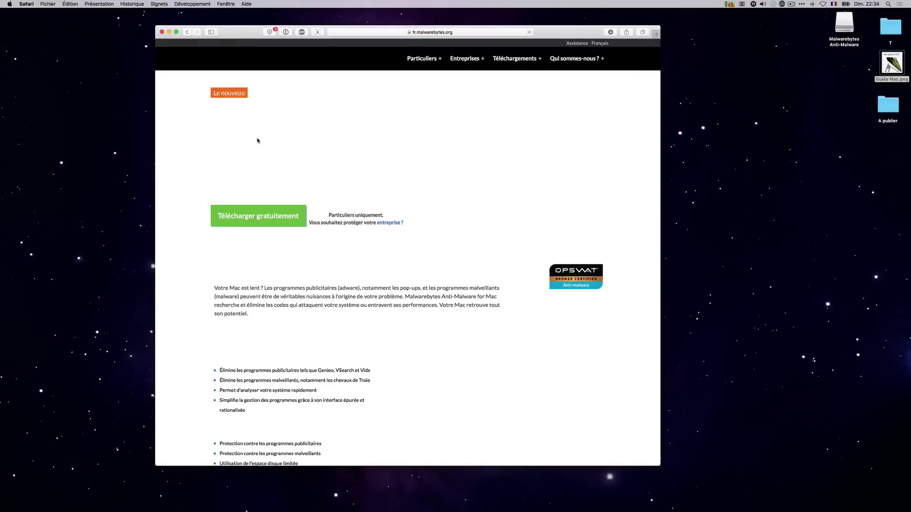
Download the free MBAM-Mac-1.1.3.72-2.dmg and open it from the Downloads list.
click(257, 213)
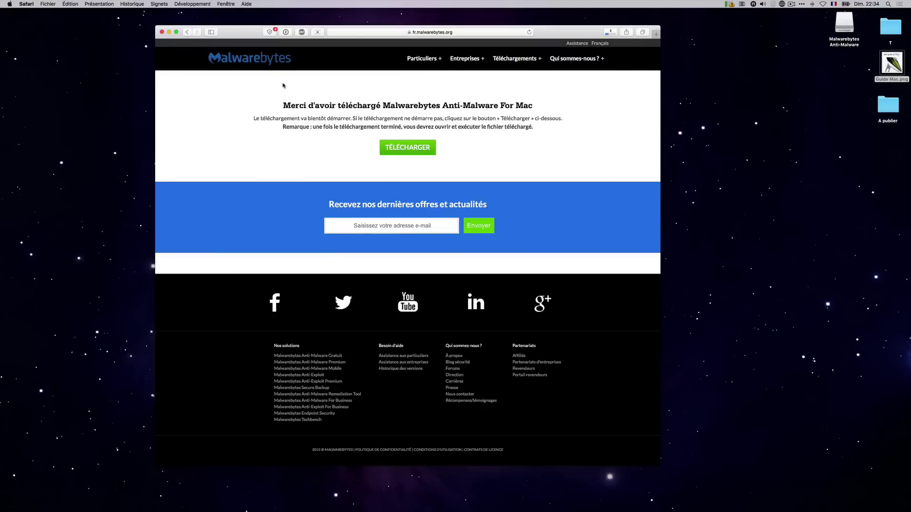
click(611, 33)
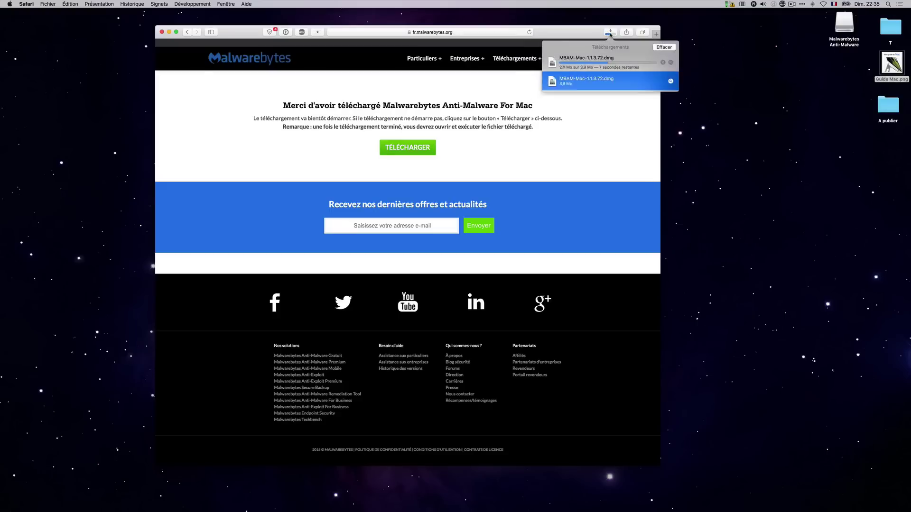
click(662, 46)
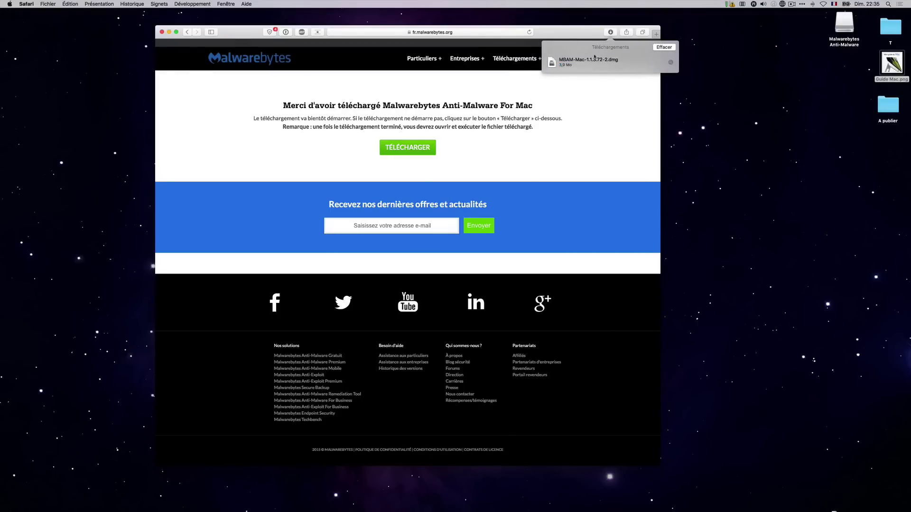
mouse_move(574, 63)
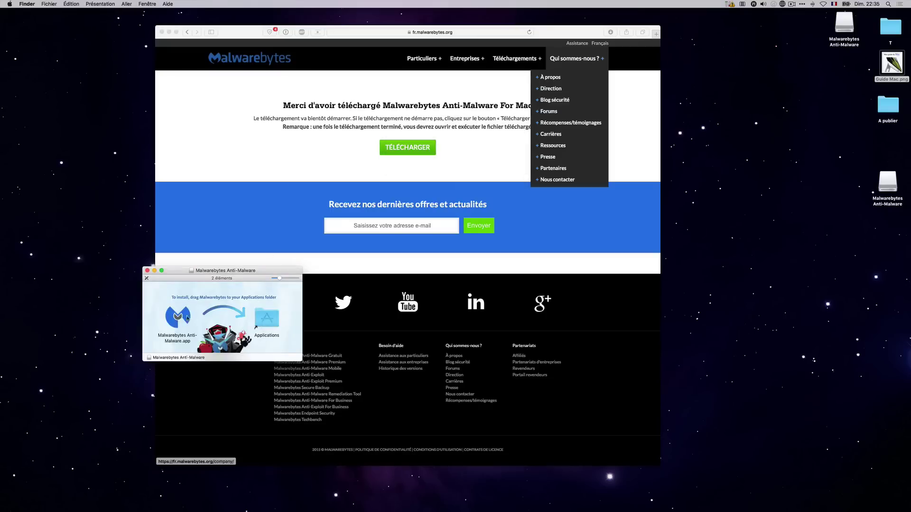
Drag Malwarebytes Anti-Malware into Applications, replacing the existing copy, and close the installer.
click(177, 317)
drag(177, 316, 266, 319)
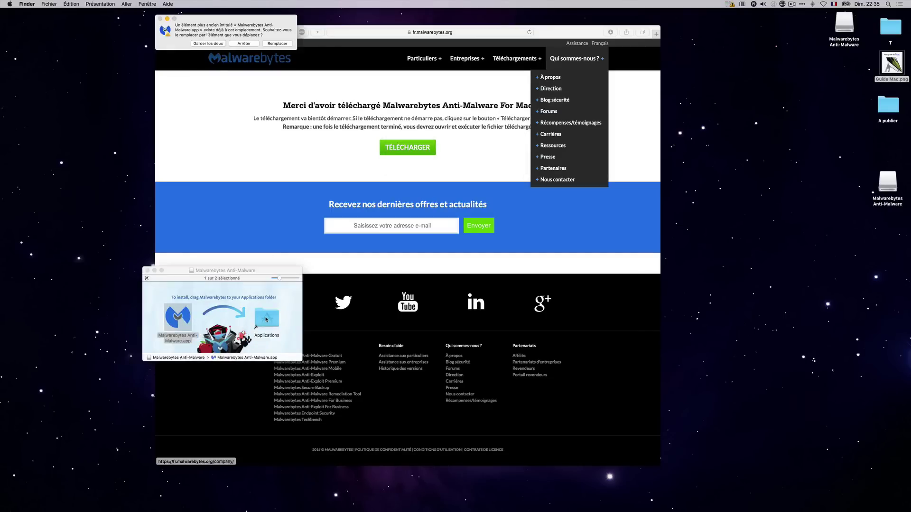
click(281, 44)
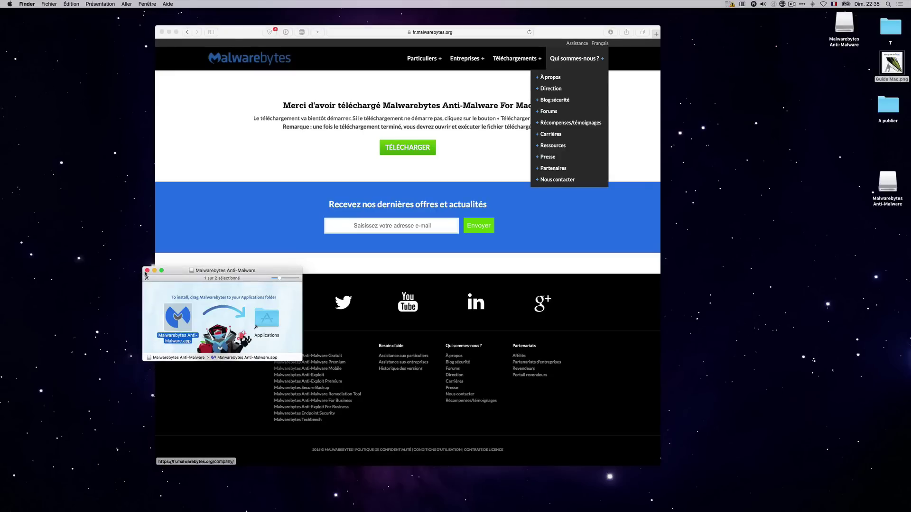
click(147, 270)
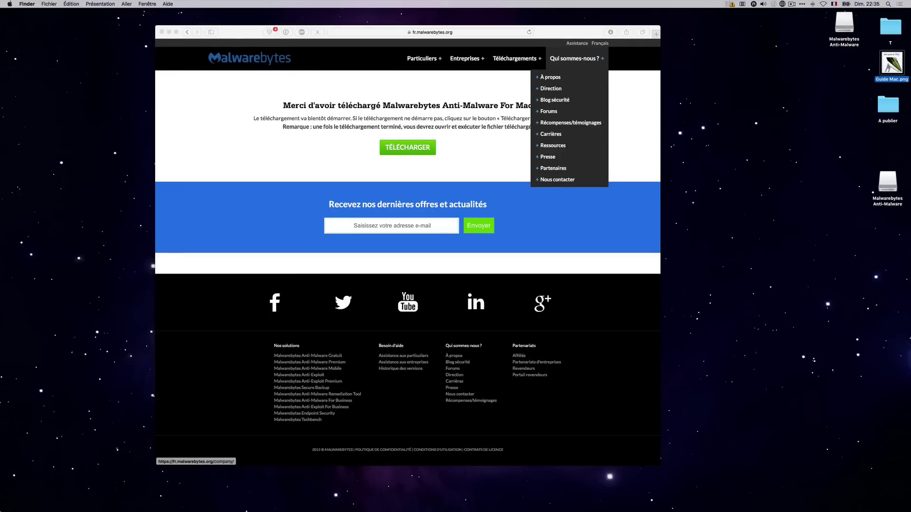
Launch Malwarebytes Anti-Malware from Launchpad, confirming it may open.
click(43, 491)
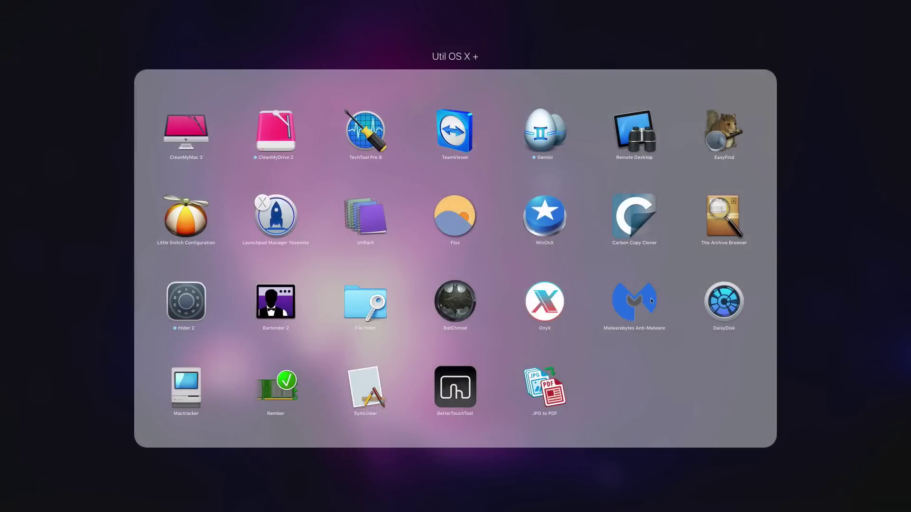
click(652, 300)
click(508, 166)
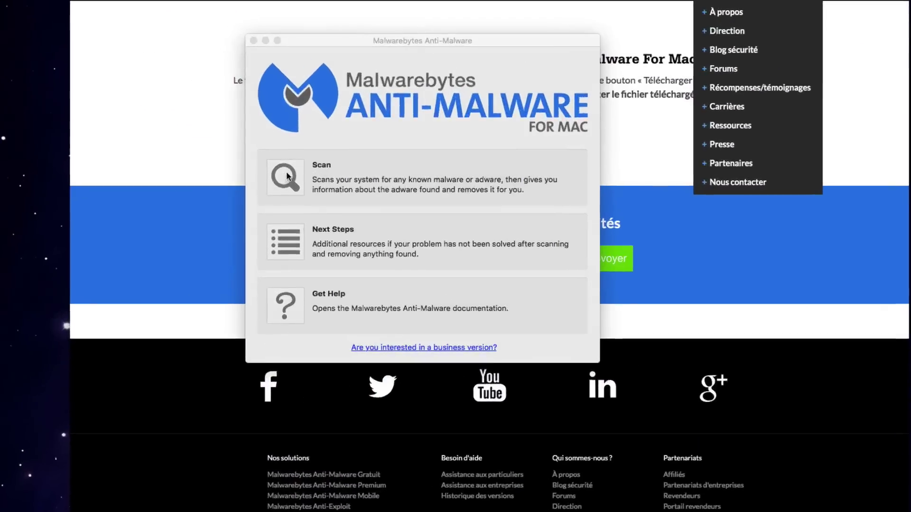
Update signatures, scan the Mac, and close the Scan complete sheet showing no threats.
click(285, 177)
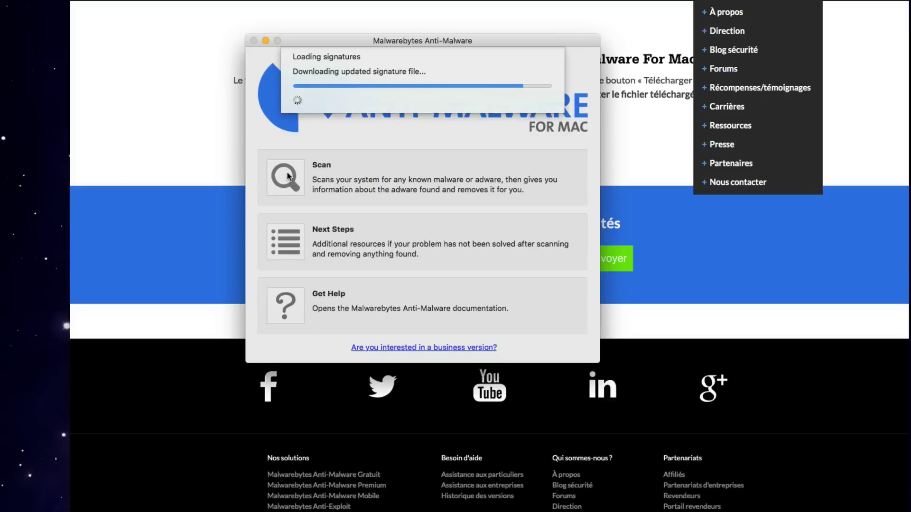
click(285, 177)
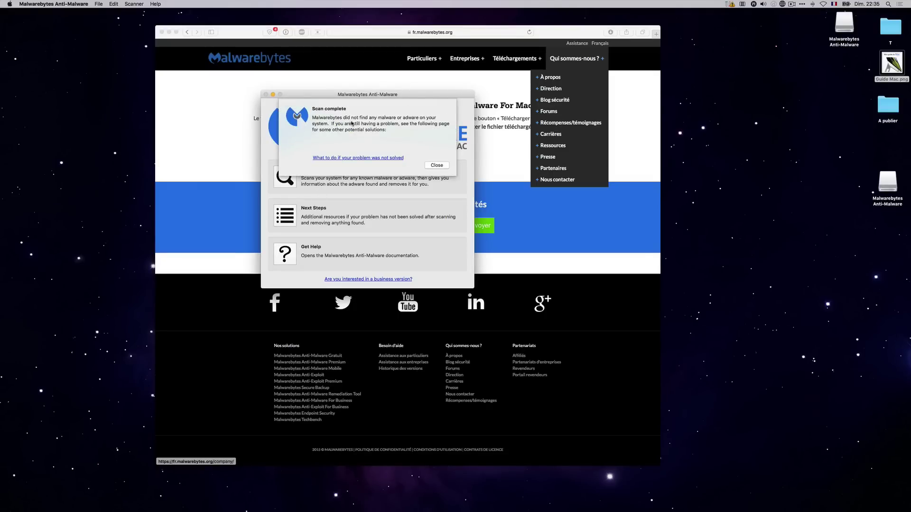
click(436, 165)
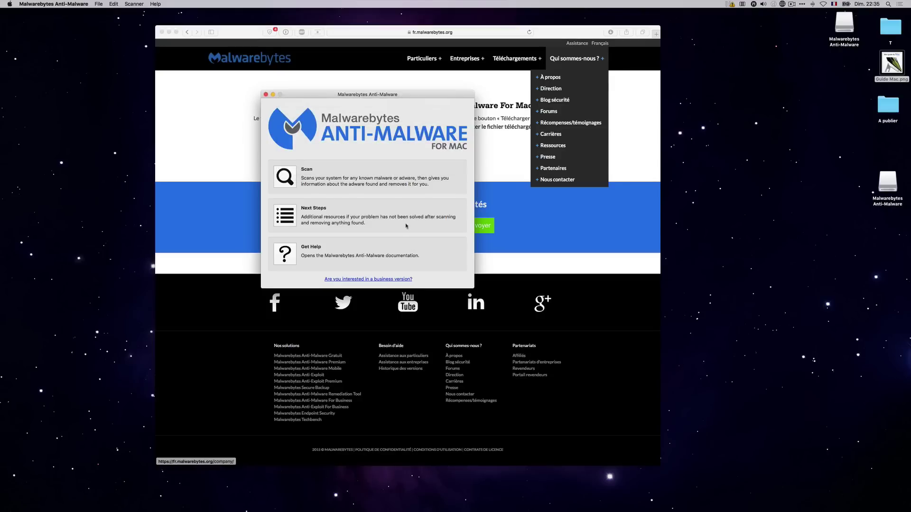
Close the Malwarebytes and Safari windows.
click(266, 95)
click(161, 32)
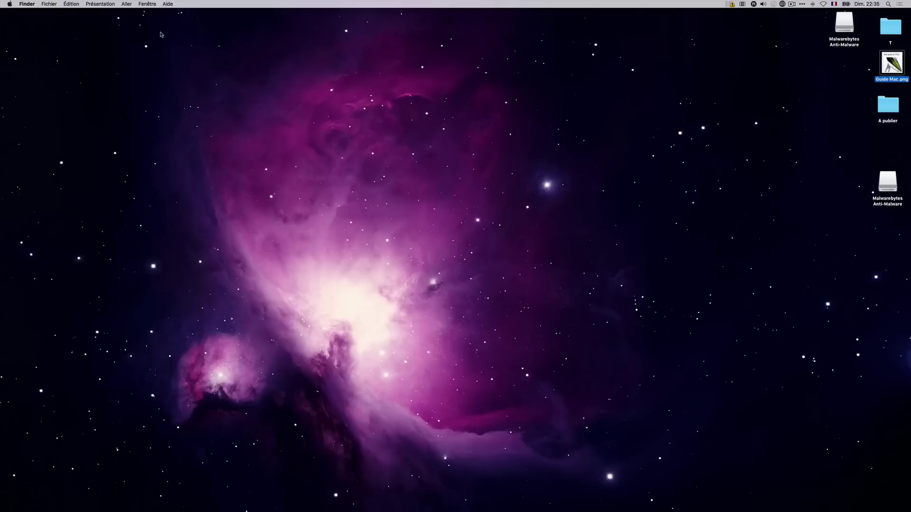
click(4, 3)
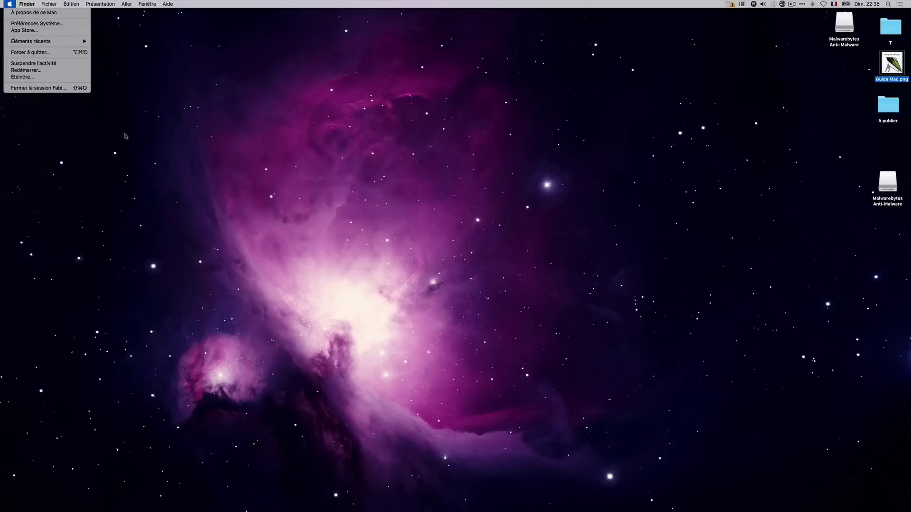
click(246, 178)
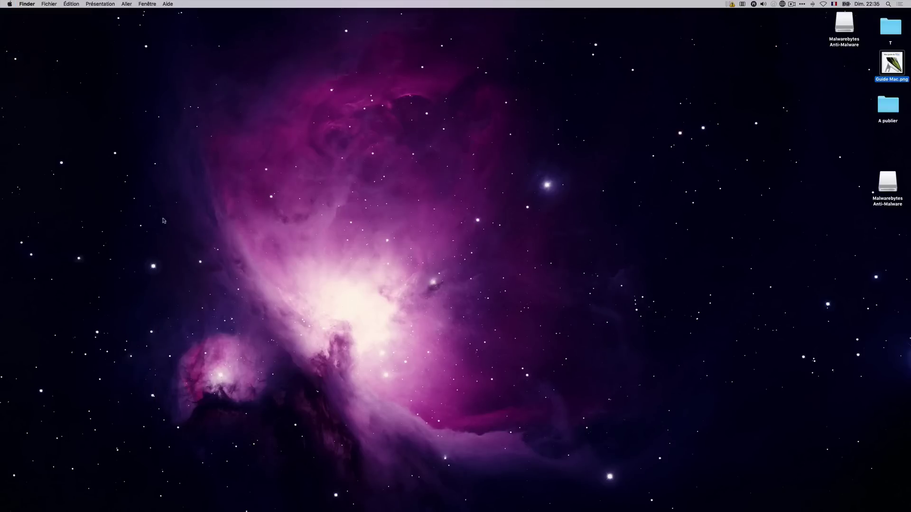
Relaunch Malwarebytes Anti-Malware.app from the Finder Applications folder and check for signature updates.
click(22, 486)
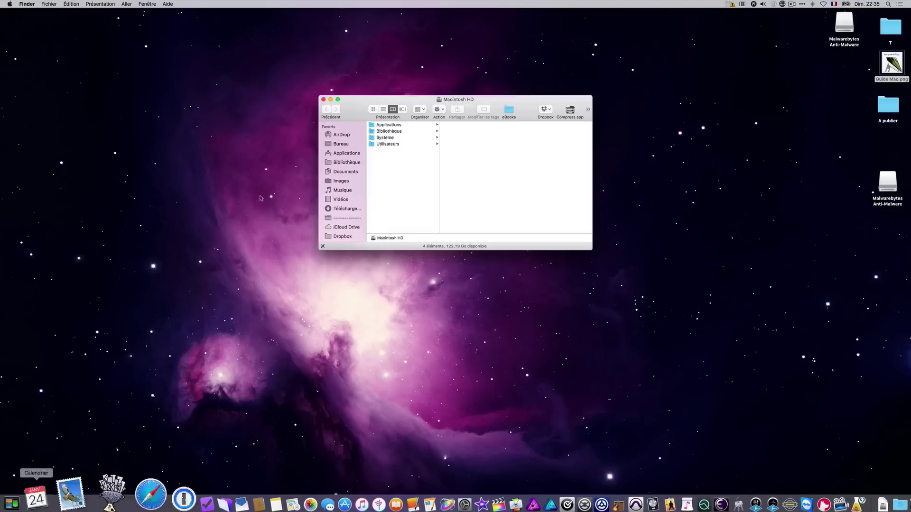
click(338, 153)
scroll(401, 214, up, 10)
click(401, 230)
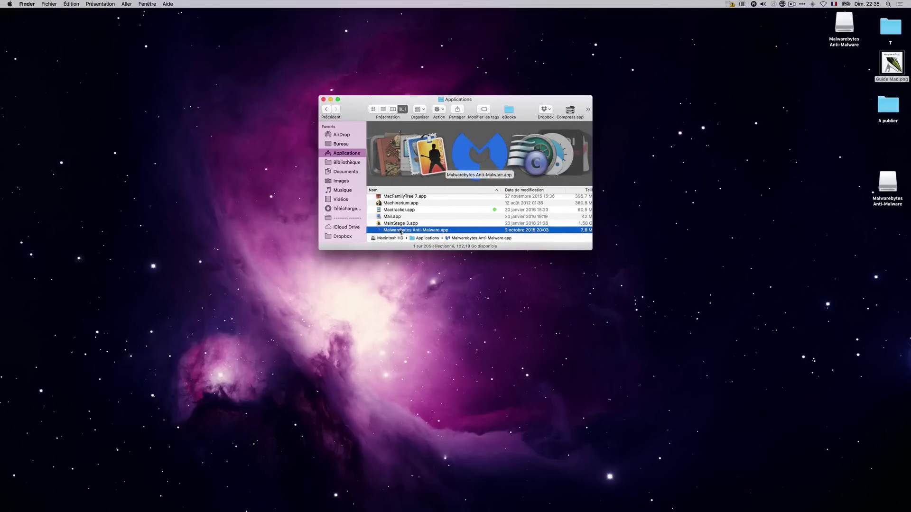
double_click(401, 230)
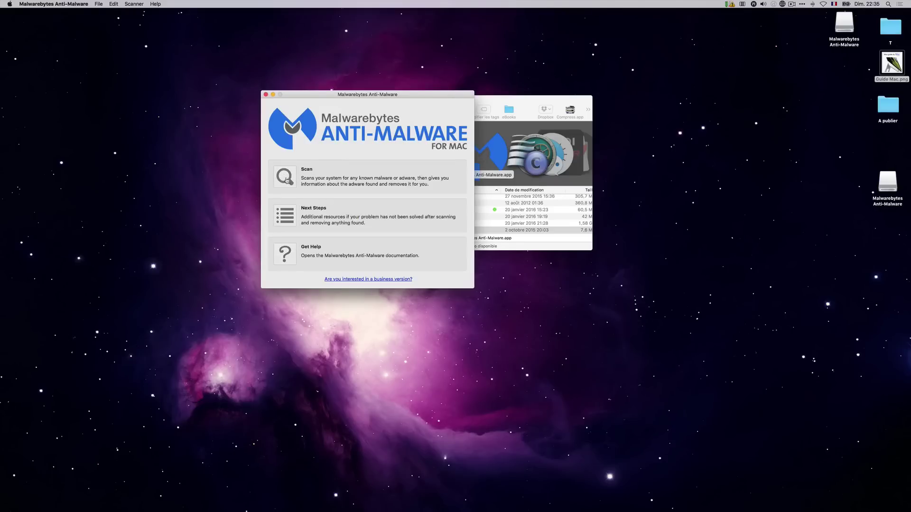
click(288, 180)
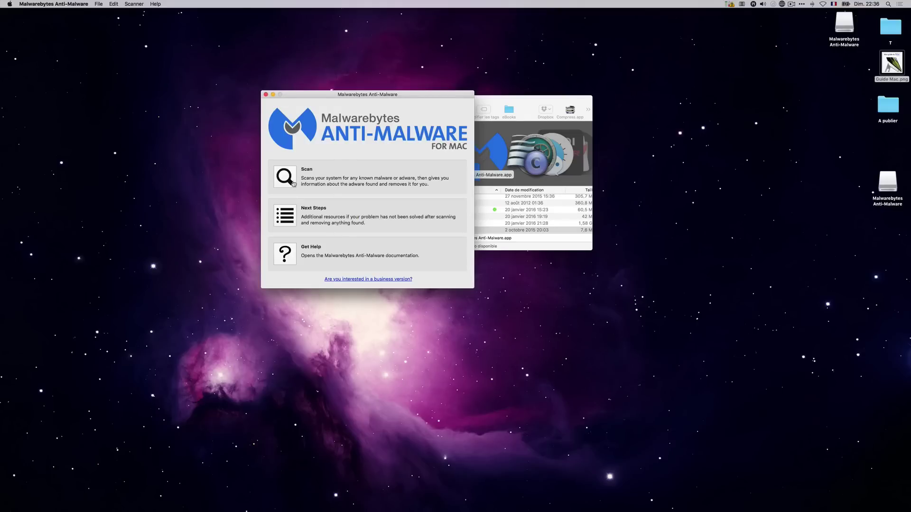
Close Malwarebytes and the Applications window, leaving the bare desktop.
click(266, 94)
drag(322, 103, 127, 105)
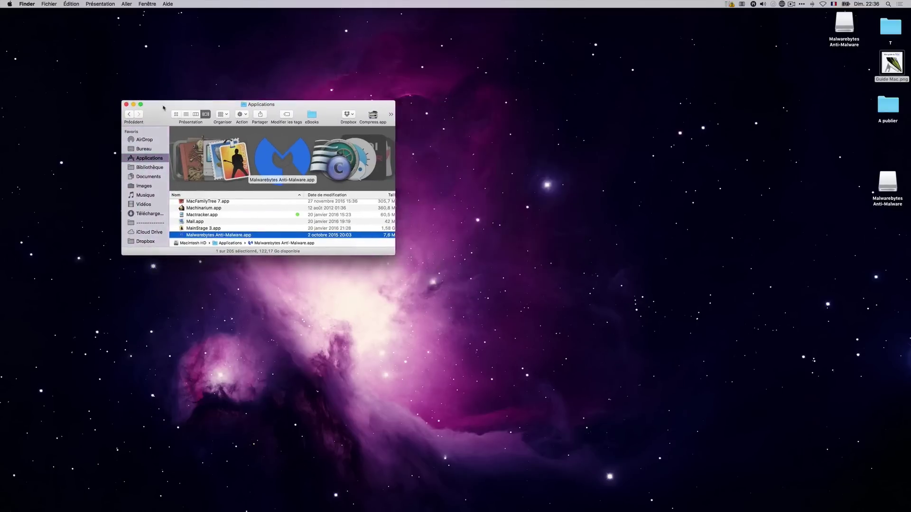
click(126, 105)
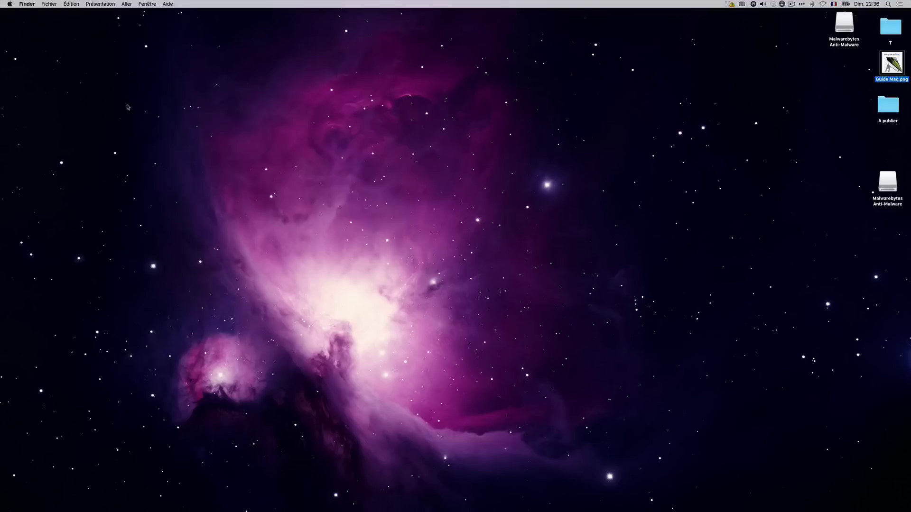
mouse_move(128, 511)
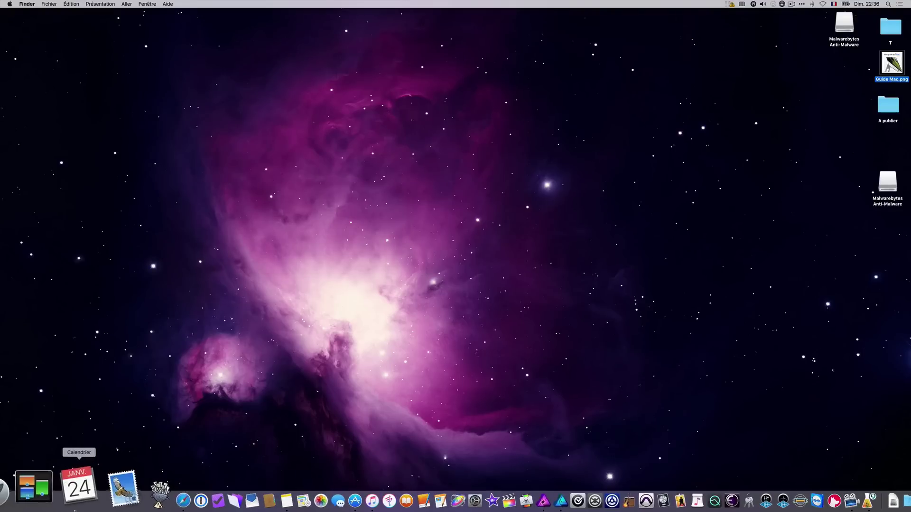
Reopen Safari, search cleanmymac, and open the official CleanMyMac 3 page on macpaw.com.
click(127, 493)
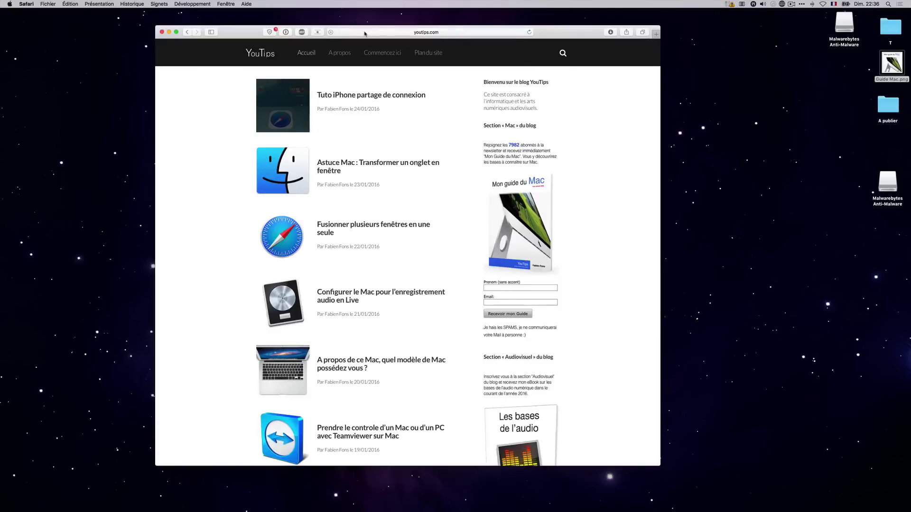
click(363, 32)
text(clean)
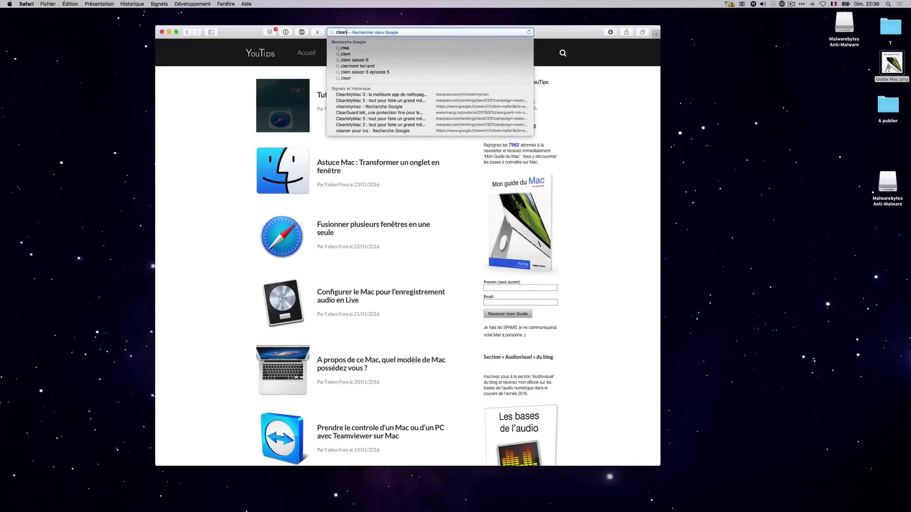
text(mymac)
key(Return)
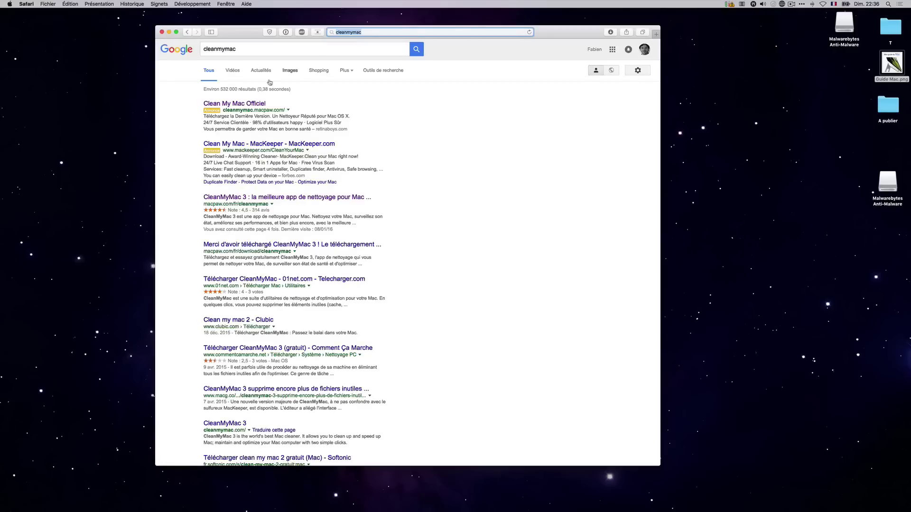
click(224, 104)
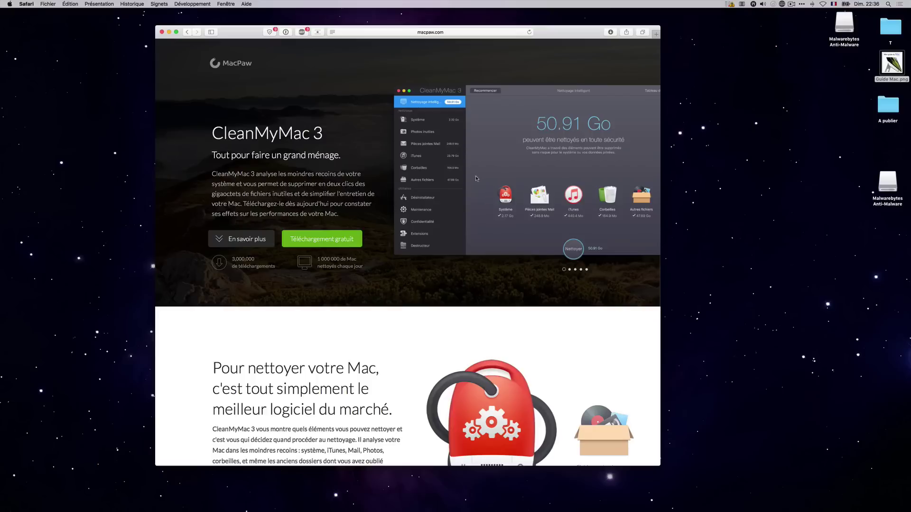
drag(562, 33, 475, 30)
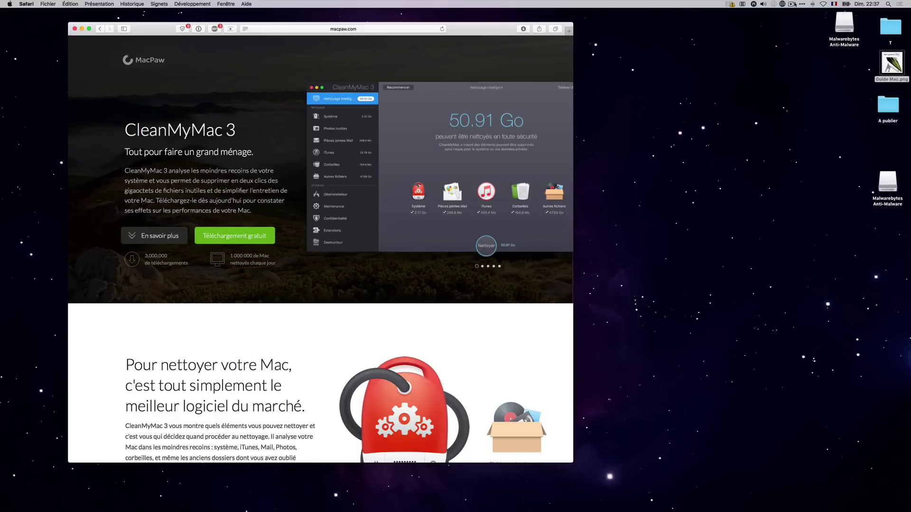
Launch CleanMyMac 3 via a Spotlight search for 'cleanmy' and move its window right.
click(889, 4)
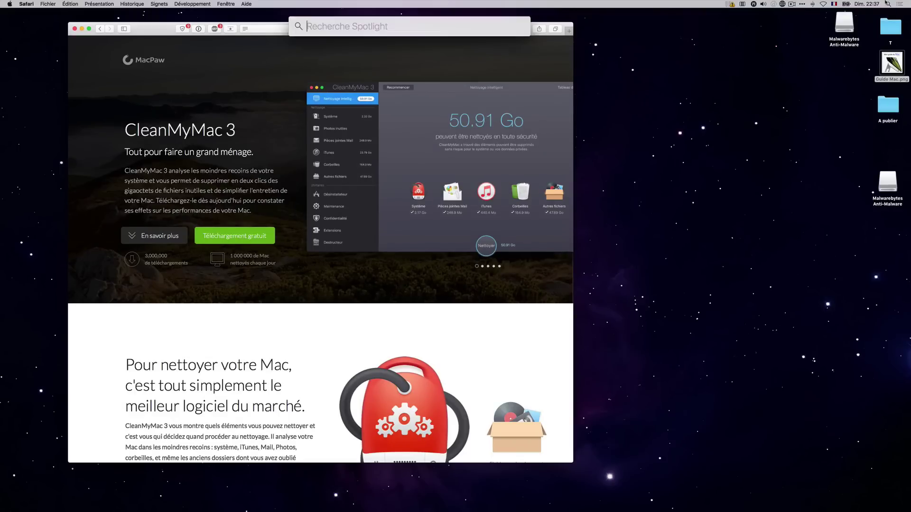
text(cleanmy)
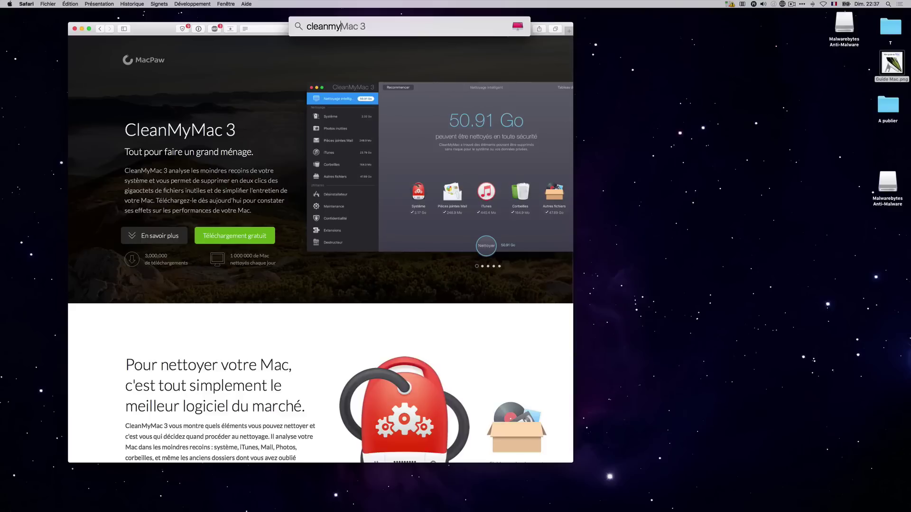
key(Return)
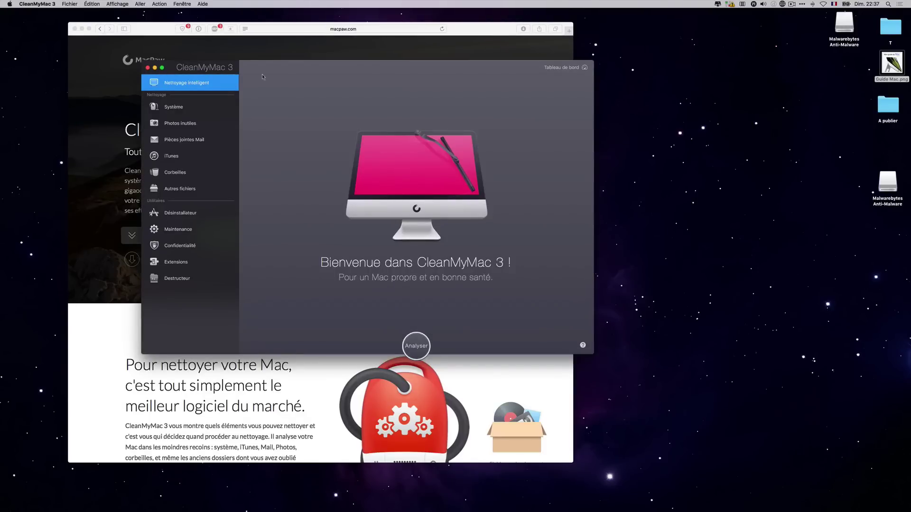
drag(239, 70, 413, 69)
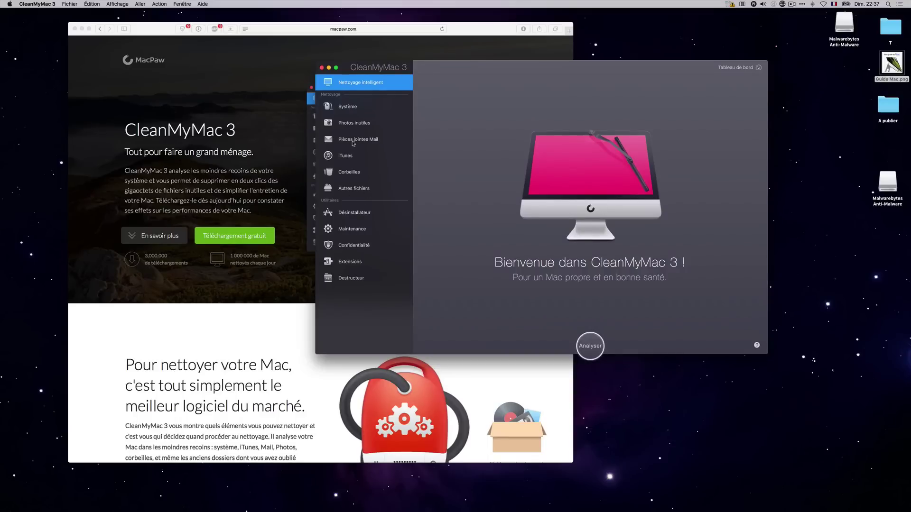
Open the Uninstaller and mark DxO OpticsPro for Photos for removal.
click(360, 213)
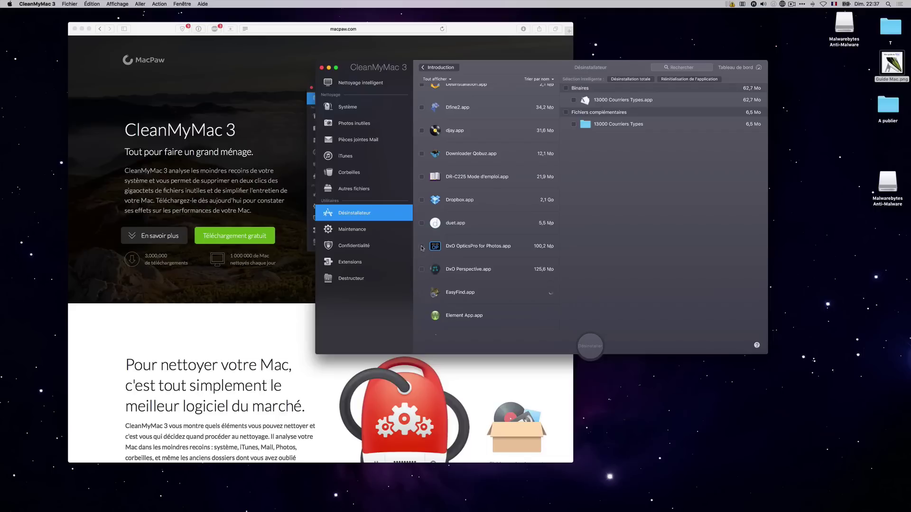
click(421, 246)
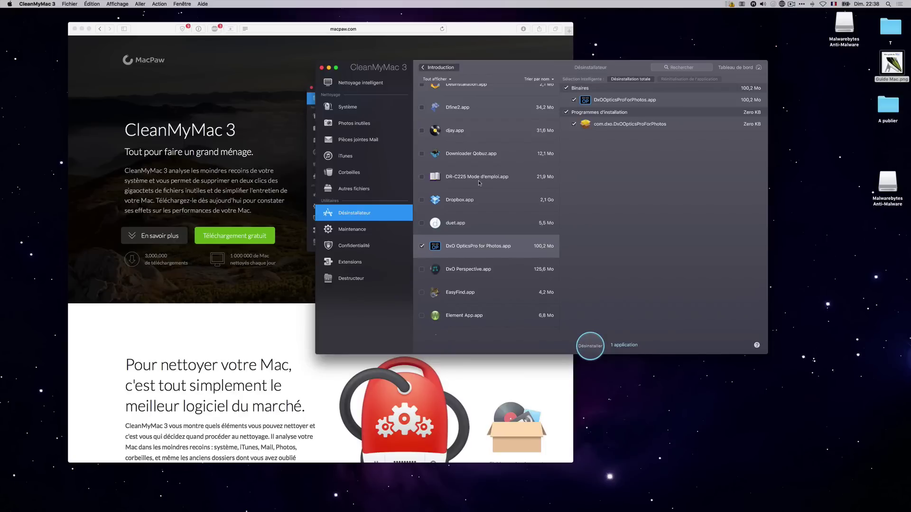
click(295, 29)
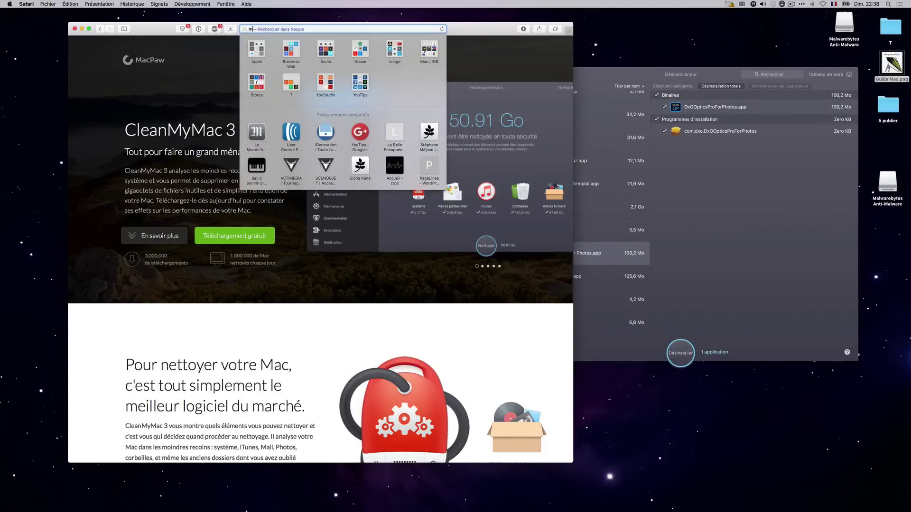
Search mackeeper and open the 'MacKeeper Site Officiel' result.
text(mackeeper)
key(Delete)
key(Return)
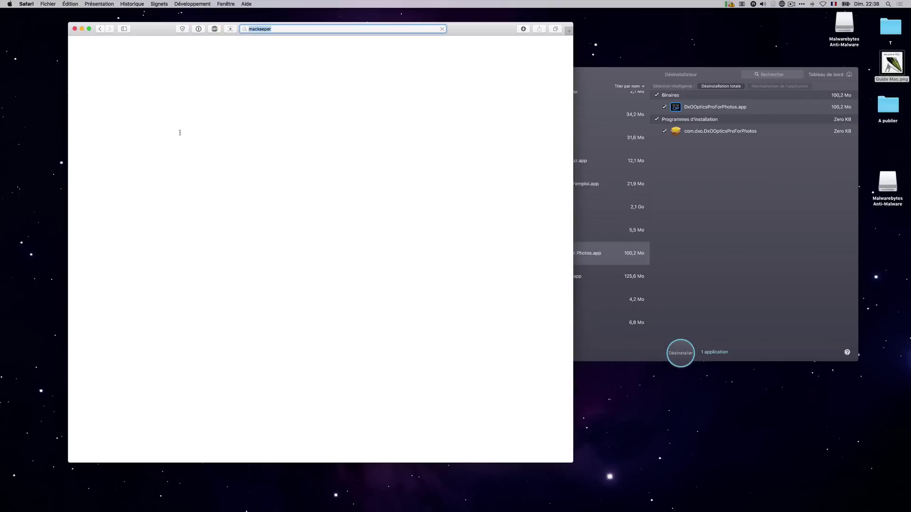
click(150, 101)
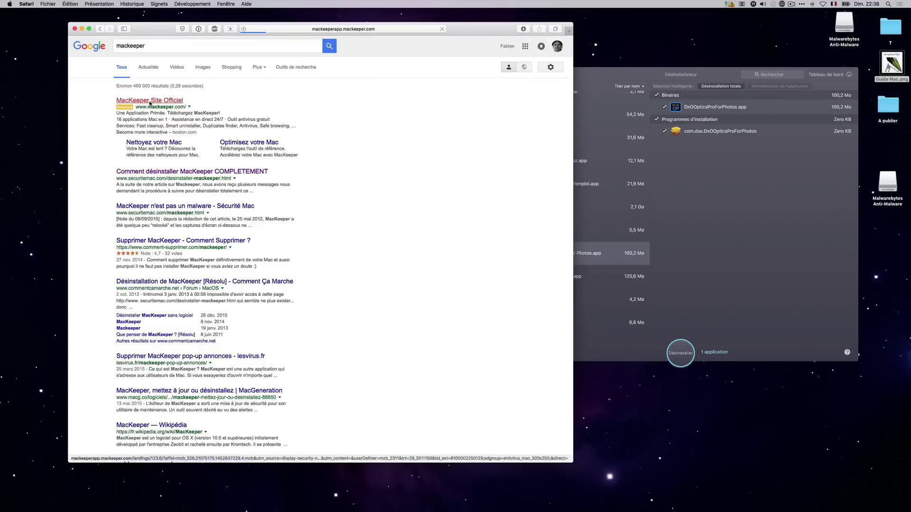
Rearrange the CleanMyMac and Safari windows, then close the MacKeeper browser window.
drag(632, 75, 623, 67)
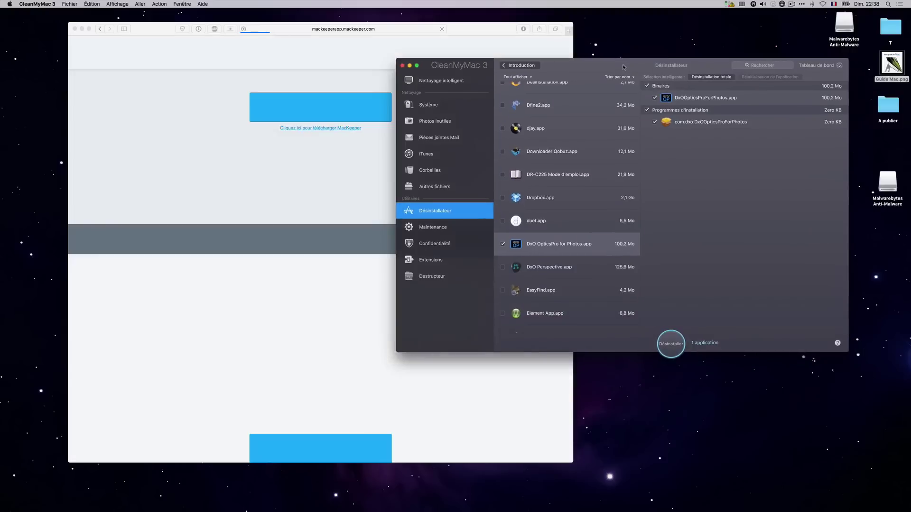
drag(479, 28, 436, 25)
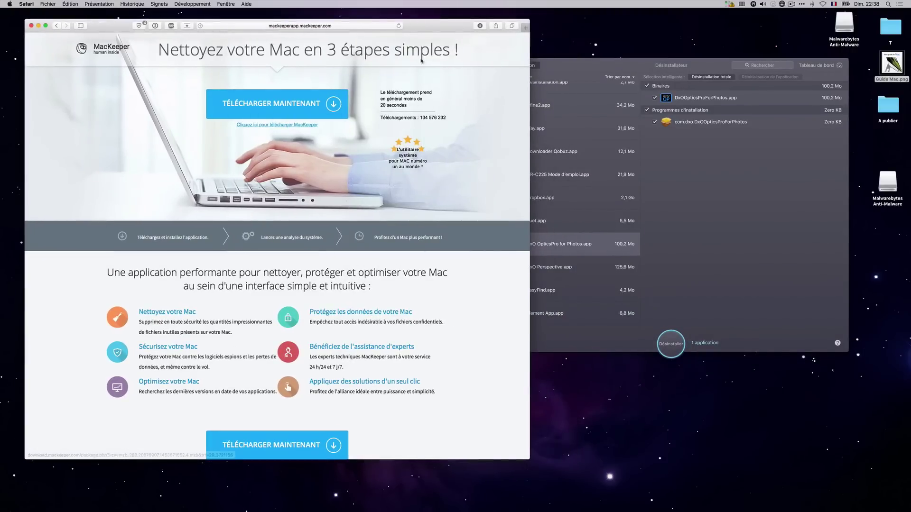
drag(530, 20, 444, 18)
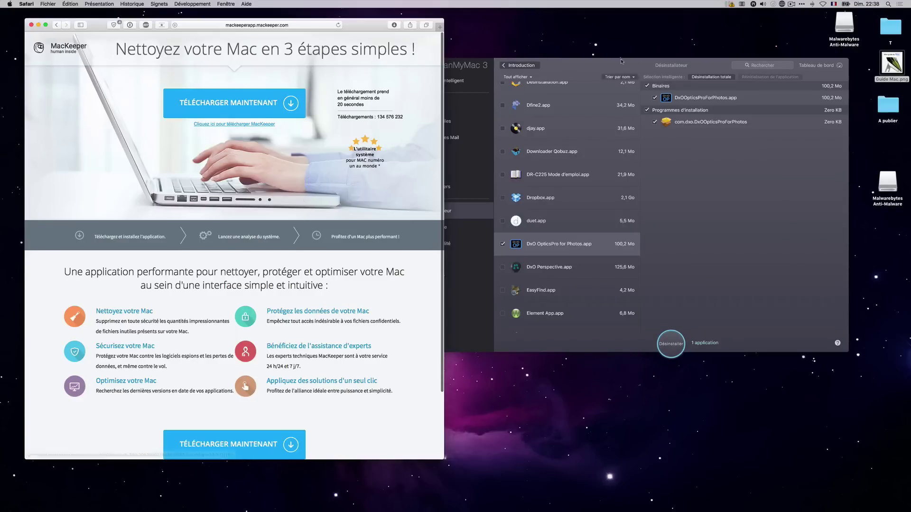
drag(621, 66, 604, 56)
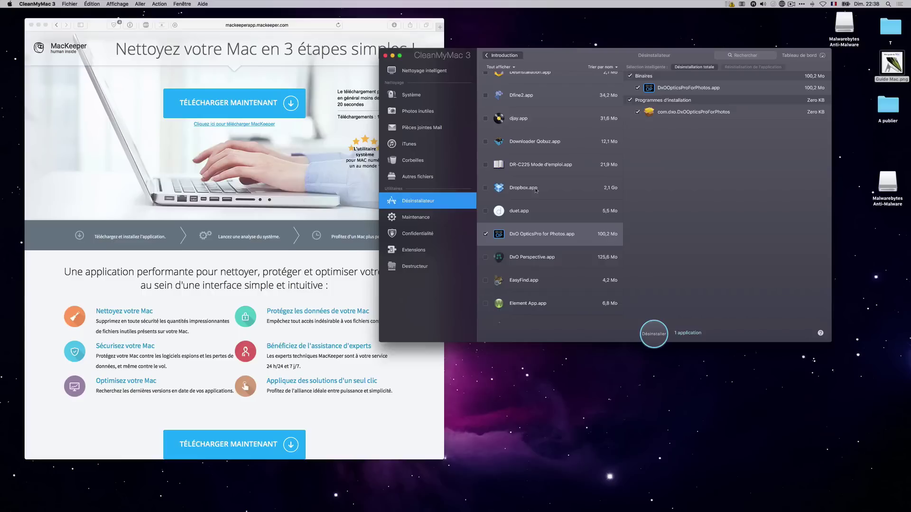
scroll(486, 175, down, 3)
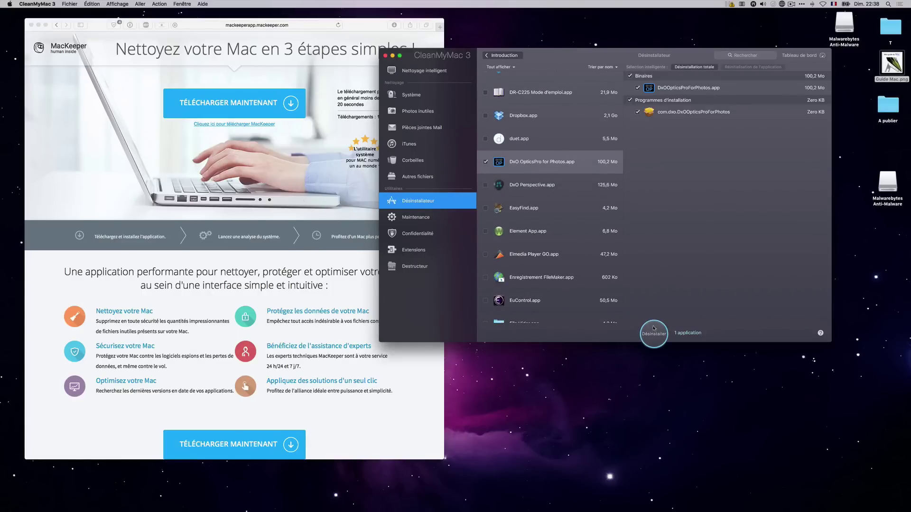
click(31, 24)
Untick DxO OpticsPro for Photos in the CleanMyMac uninstaller list.
drag(554, 62, 333, 86)
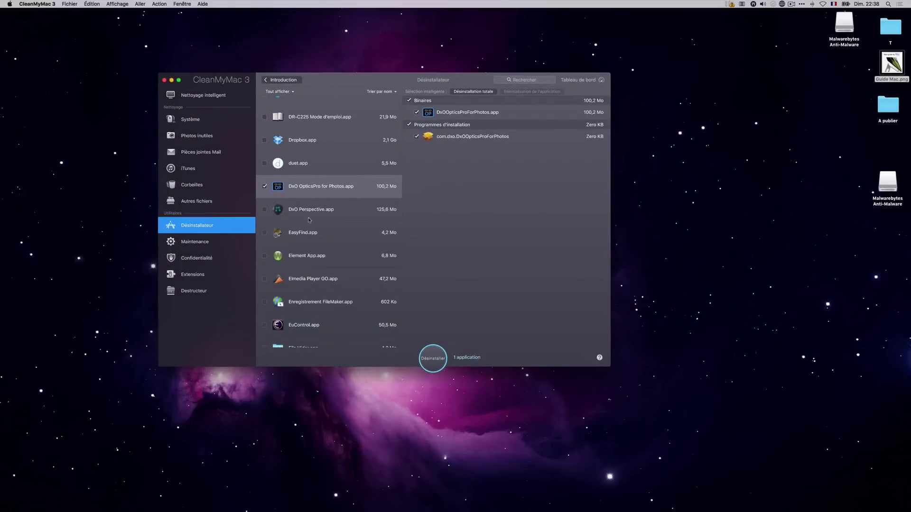
click(264, 185)
scroll(296, 208, down, 5)
scroll(295, 209, down, 5)
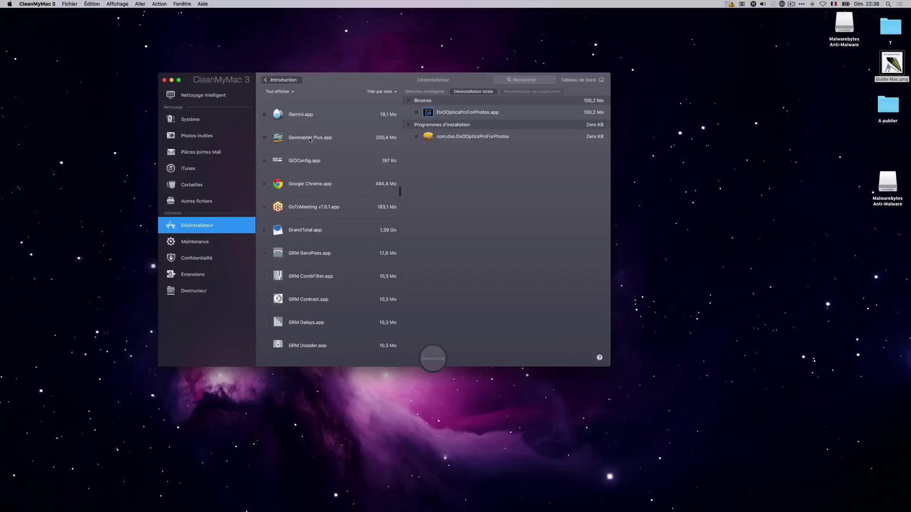
Show ColorSchemer Studio.app's files, then open the Launchpad folder Util OS X +.
scroll(311, 176, up, 10)
scroll(310, 179, up, 8)
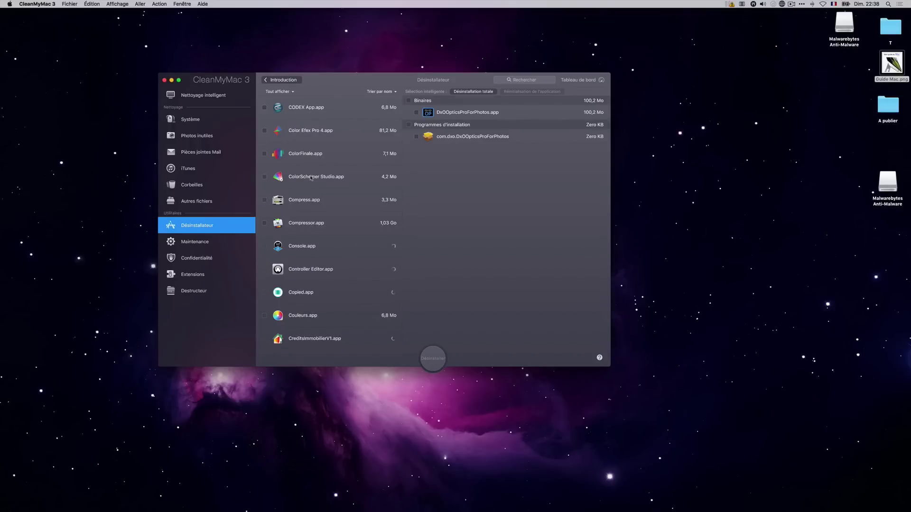
click(316, 183)
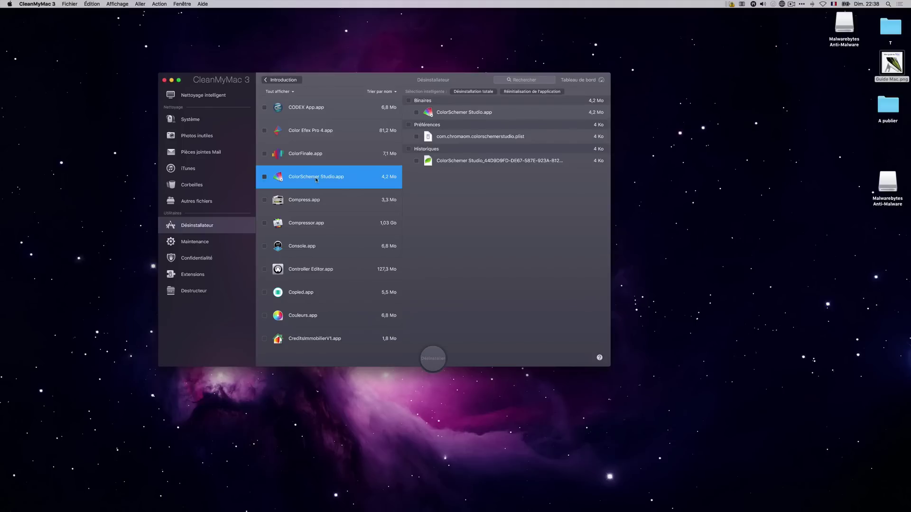
mouse_move(307, 80)
mouse_down()
mouse_move(347, 78)
mouse_move(312, 80)
mouse_up()
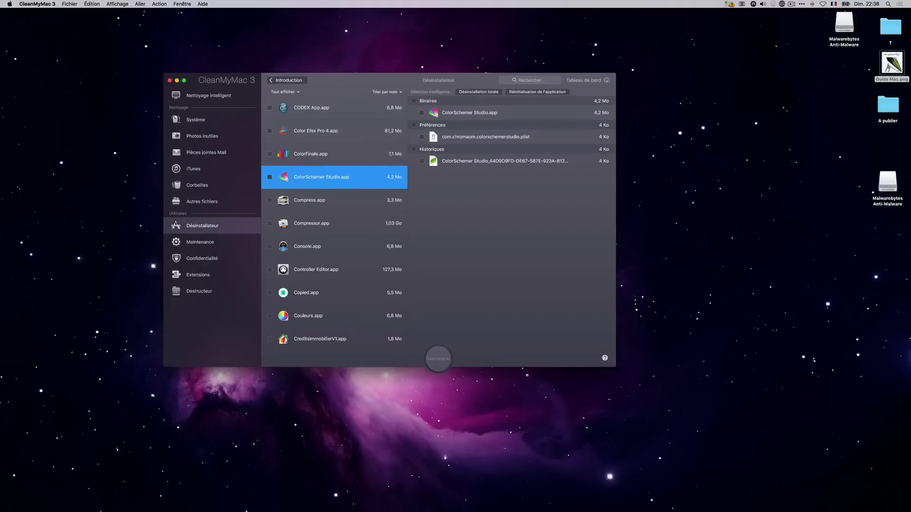
click(45, 498)
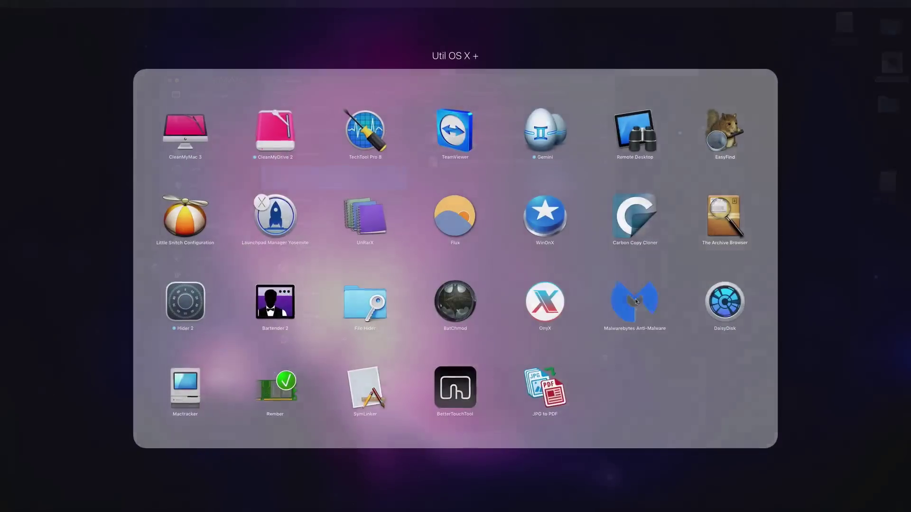
Launch Malwarebytes Anti-Malware from Util OS X + and place it right of CleanMyMac.
click(636, 301)
drag(357, 94, 655, 169)
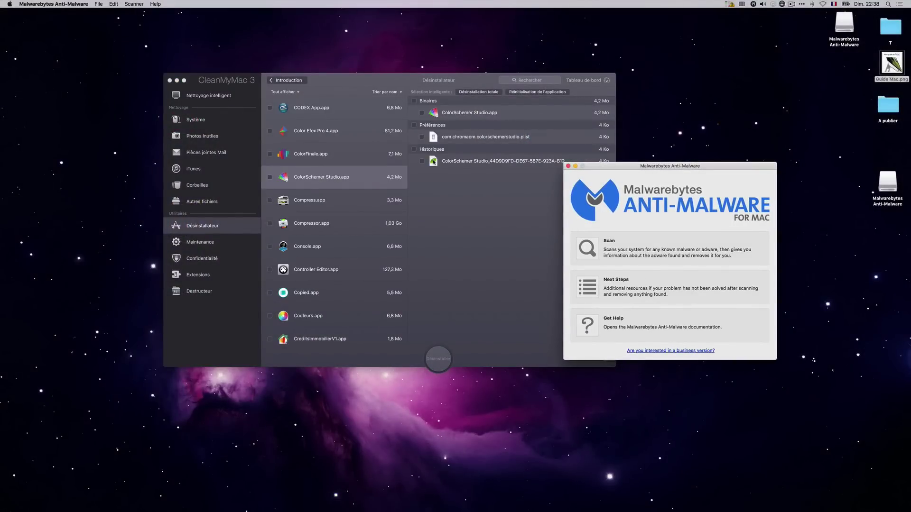
drag(617, 169, 648, 148)
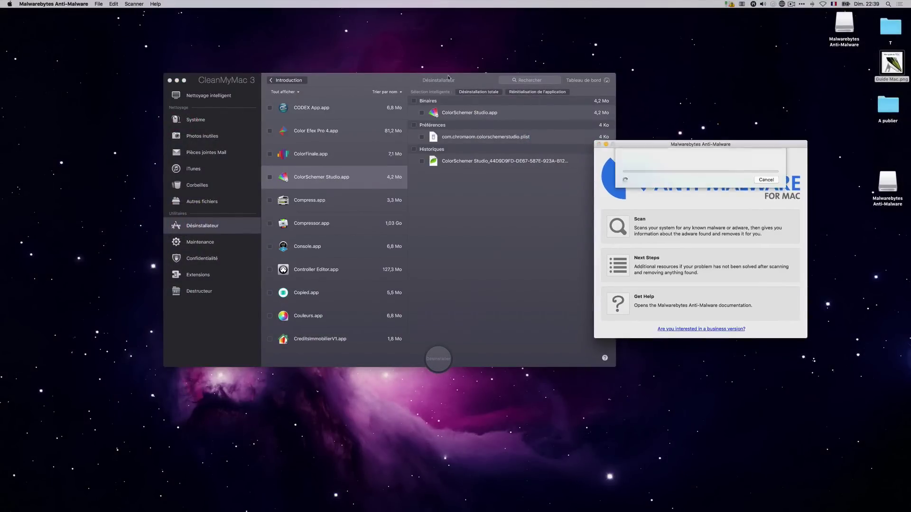
drag(447, 78, 358, 79)
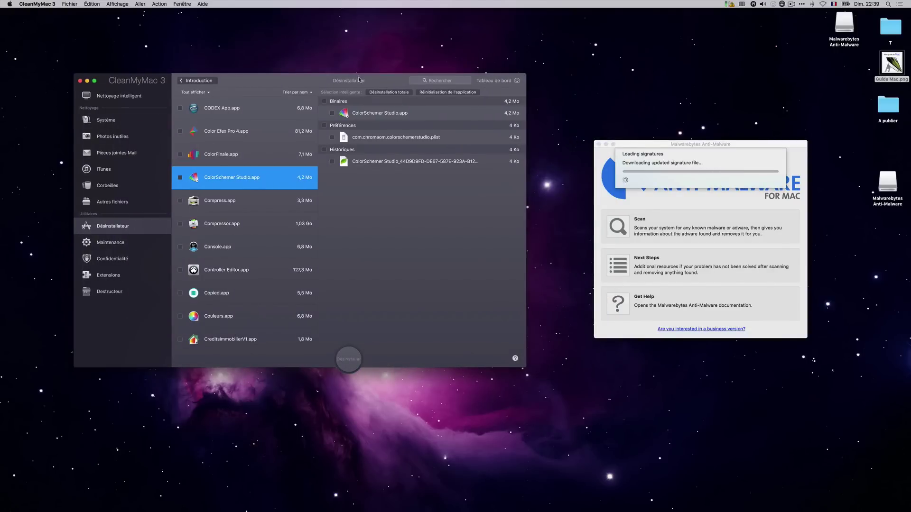